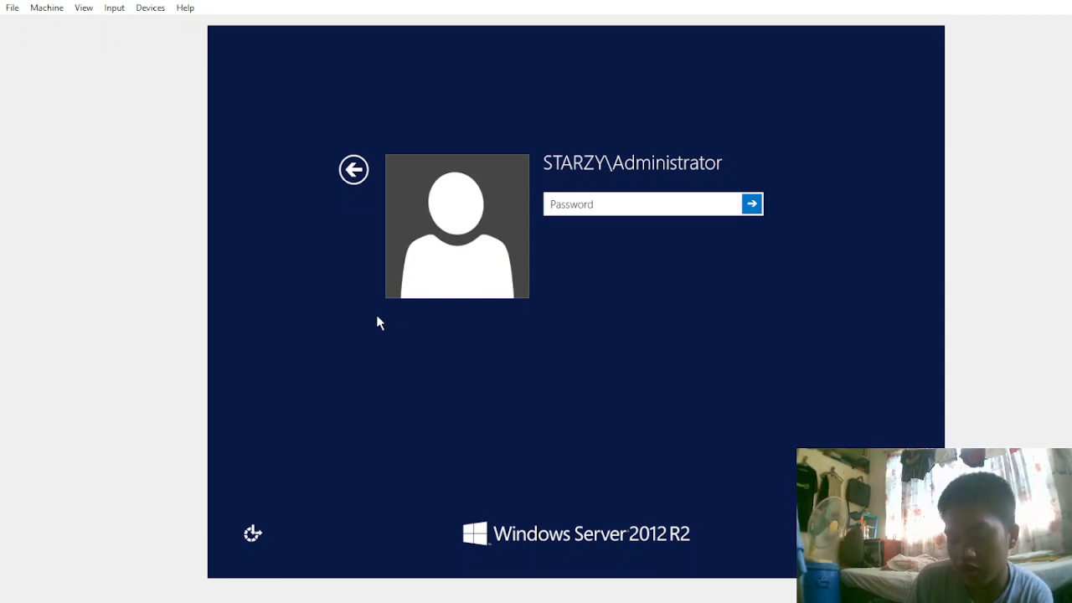
Sign in to the domain administrator account with its password and dismiss the shutdown tracker and Server Manager windows
{"action": "type", "text": "••••••••••"}
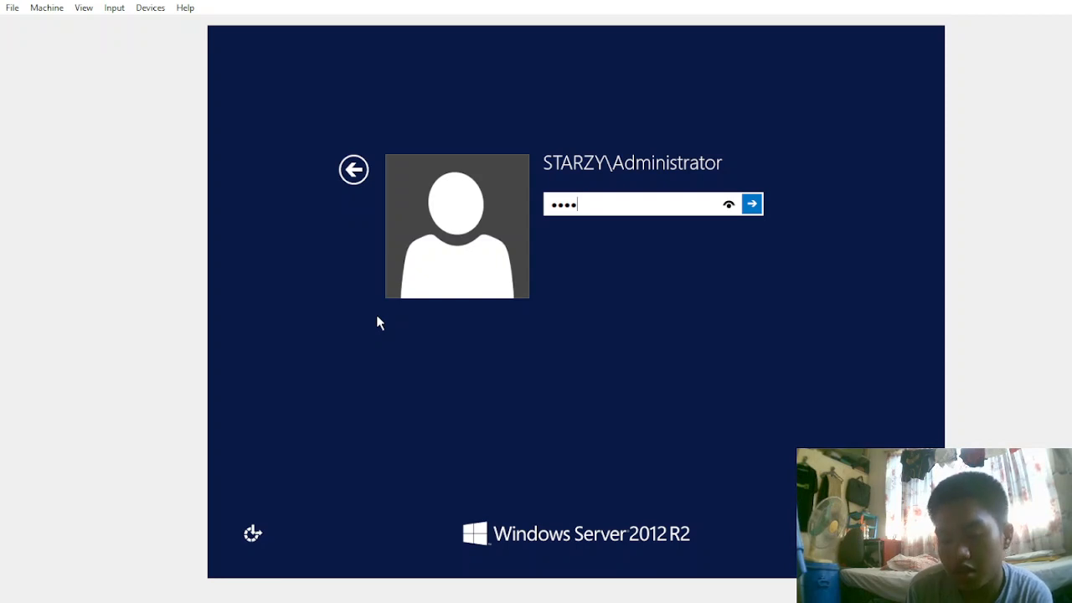
{"action": "type", "text": "•"}
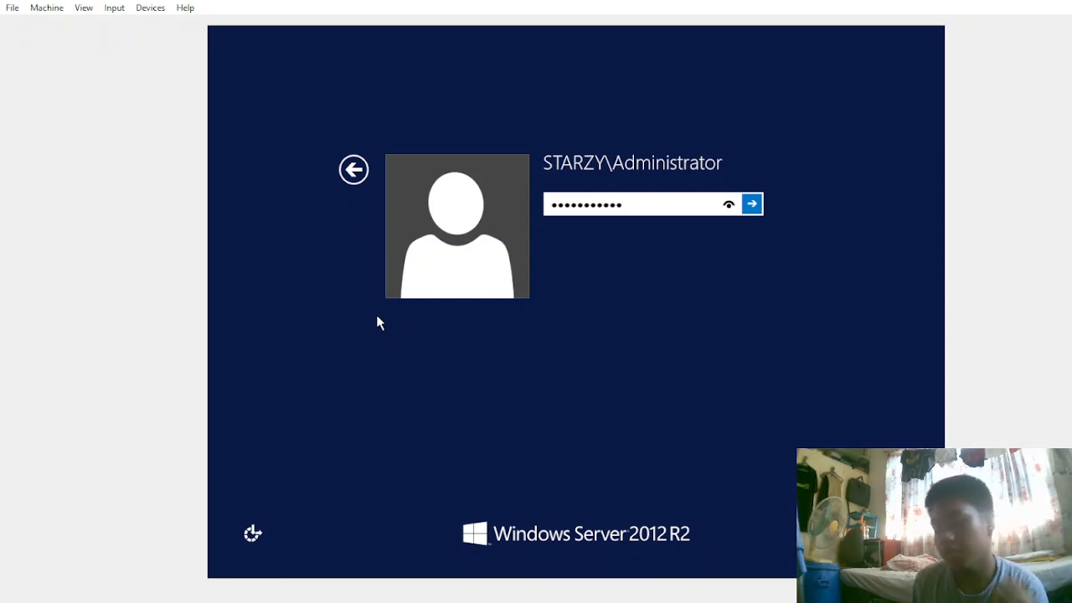
{"action": "key", "text": "Return"}
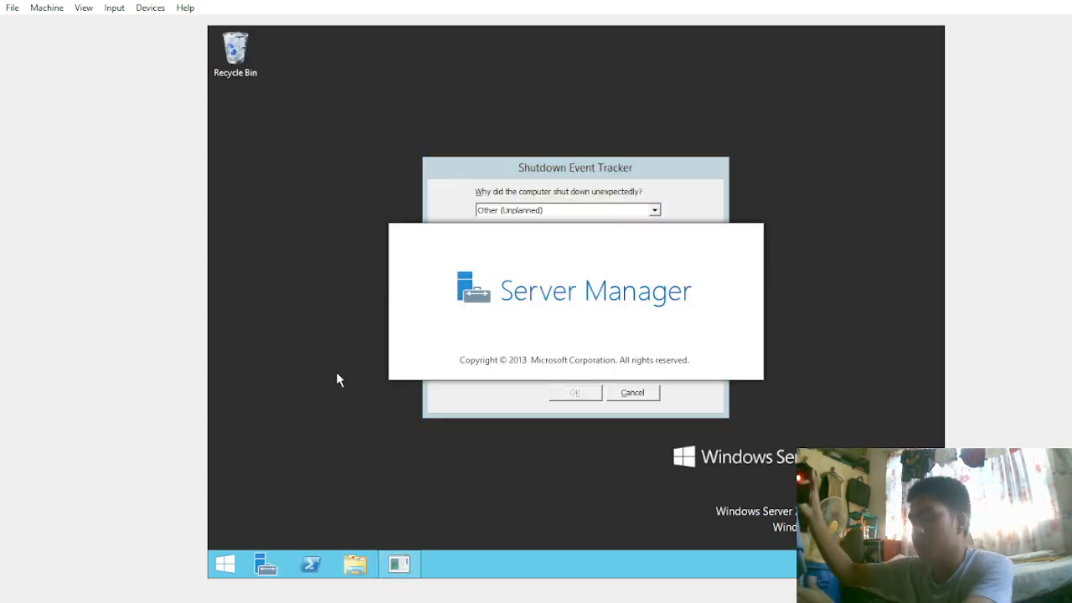
{"action": "left_click", "coordinate": [634, 393]}
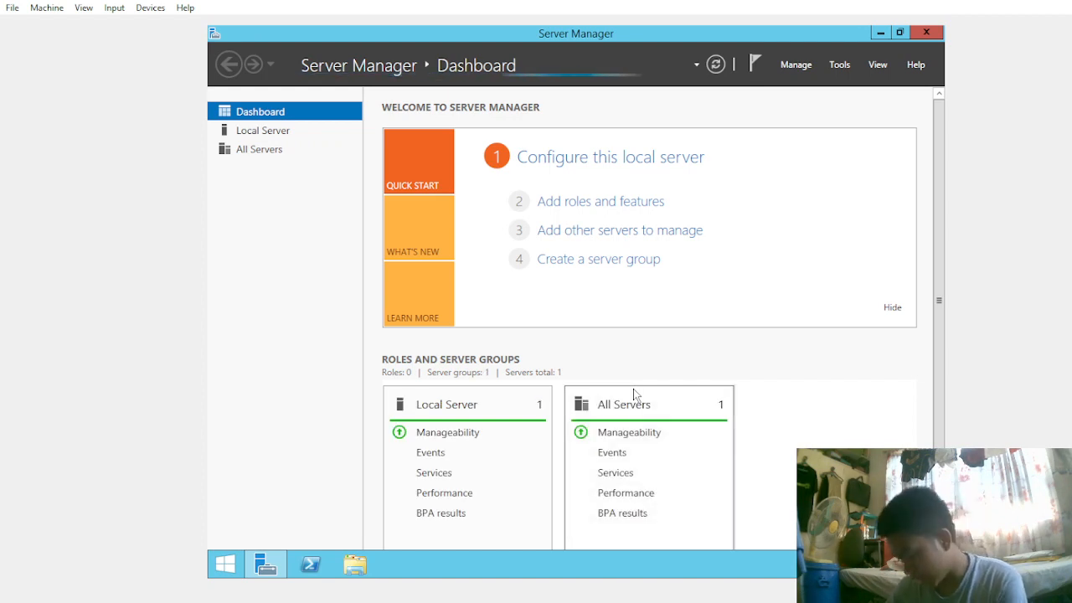
{"action": "left_click", "coordinate": [927, 34]}
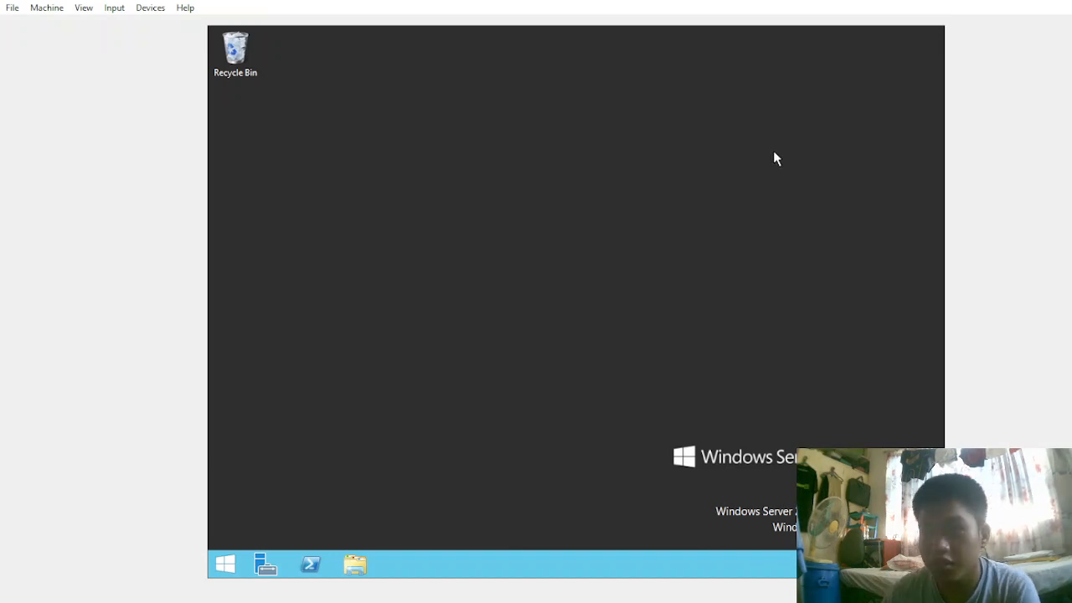
Open the Data (D:) drive in File Explorer
{"action": "left_click", "coordinate": [355, 566]}
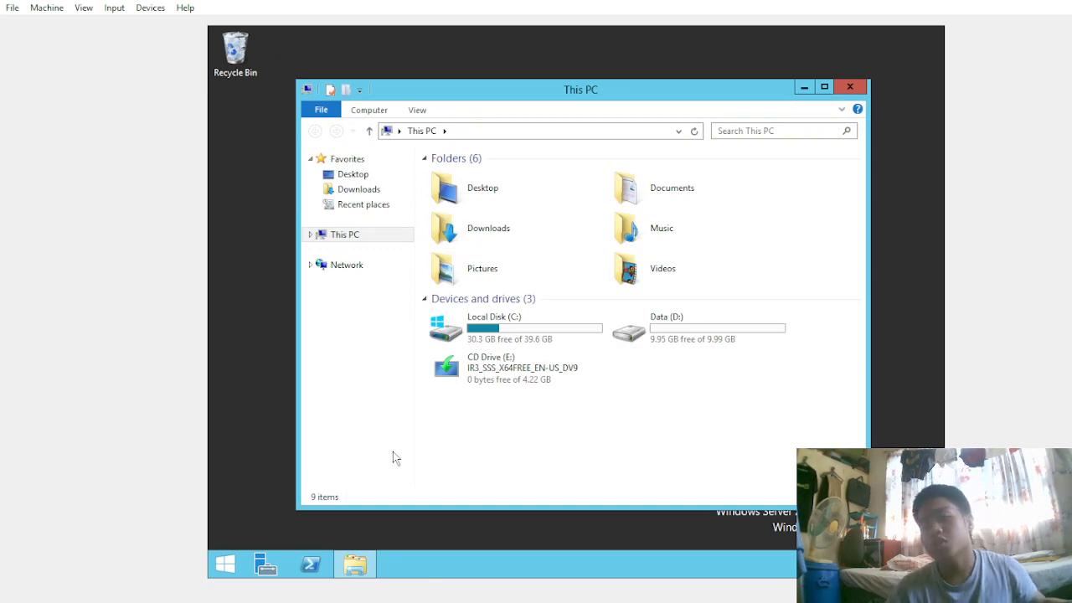
{"action": "left_click", "coordinate": [635, 349]}
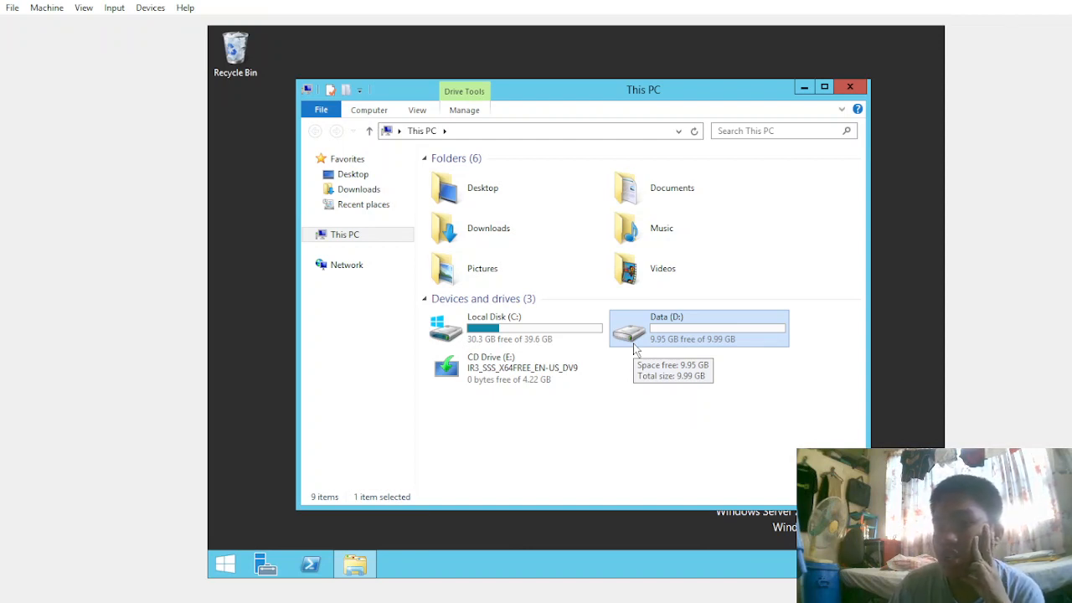
{"action": "double_click", "coordinate": [709, 344]}
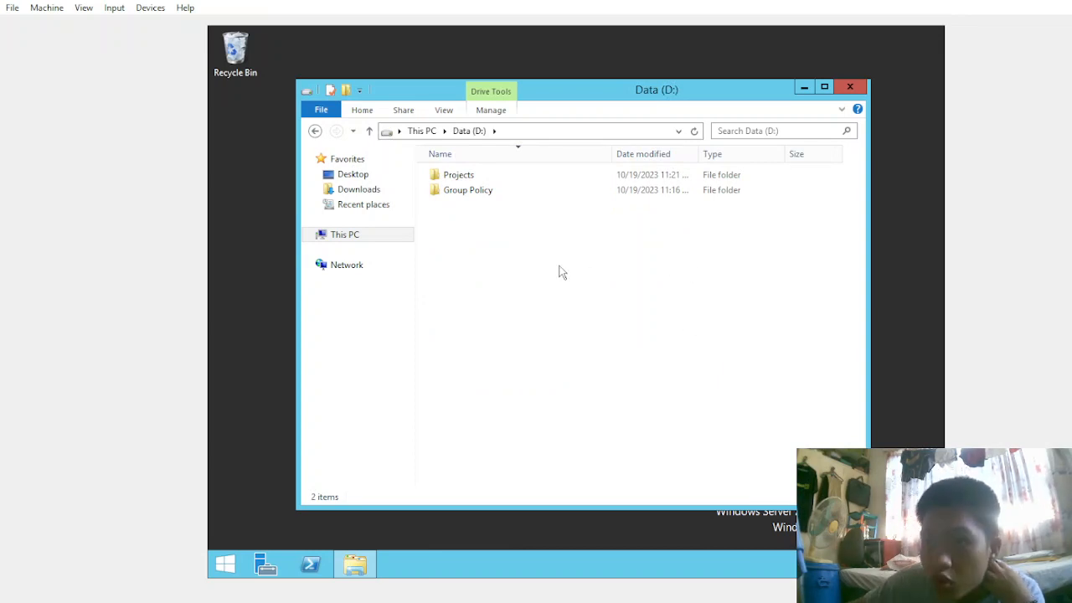
Open the advanced share permissions of the Group Policy folder and review the Everyone and Administrators entries
{"action": "left_click", "coordinate": [484, 192]}
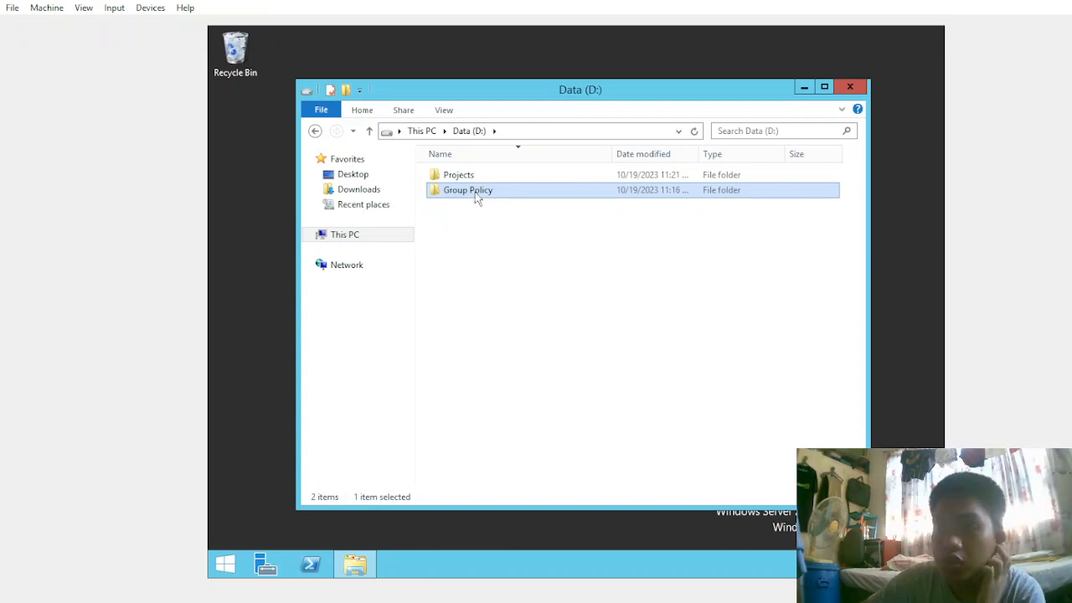
{"action": "right_click", "coordinate": [475, 198]}
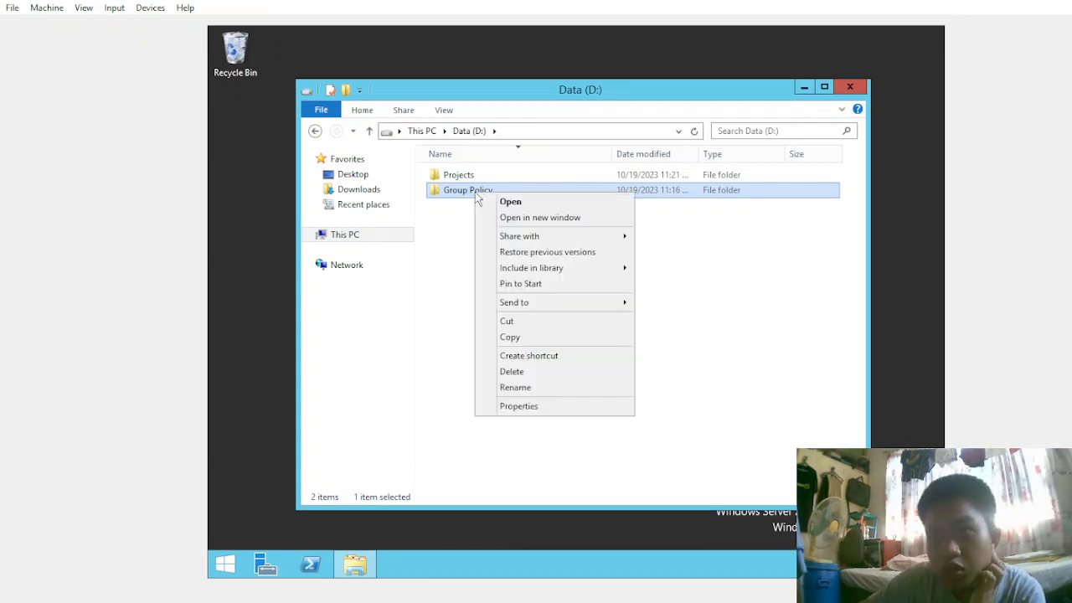
{"action": "left_click", "coordinate": [494, 405]}
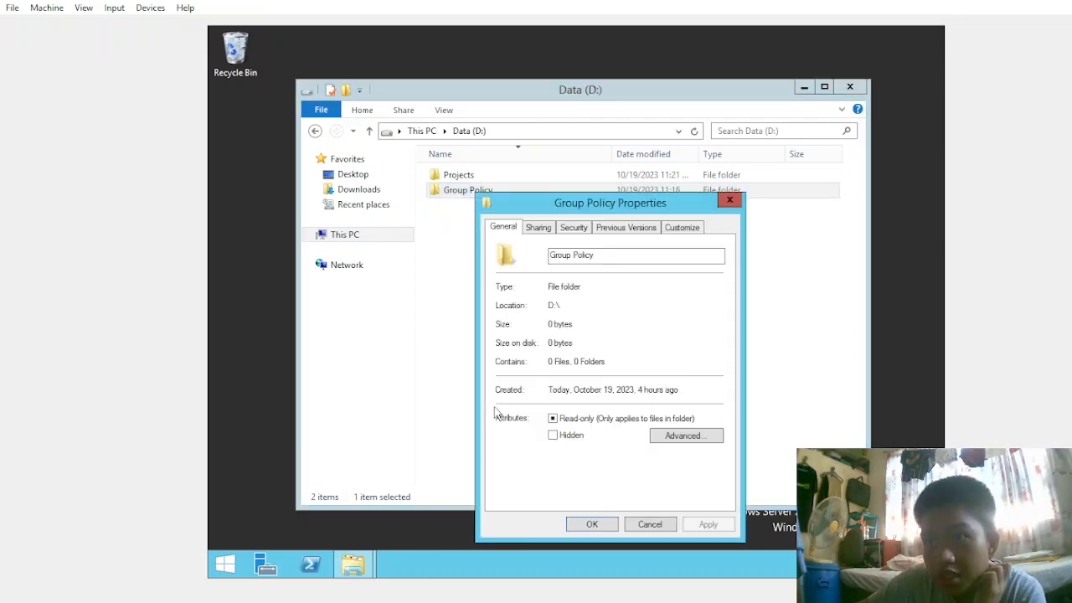
{"action": "left_click", "coordinate": [538, 228]}
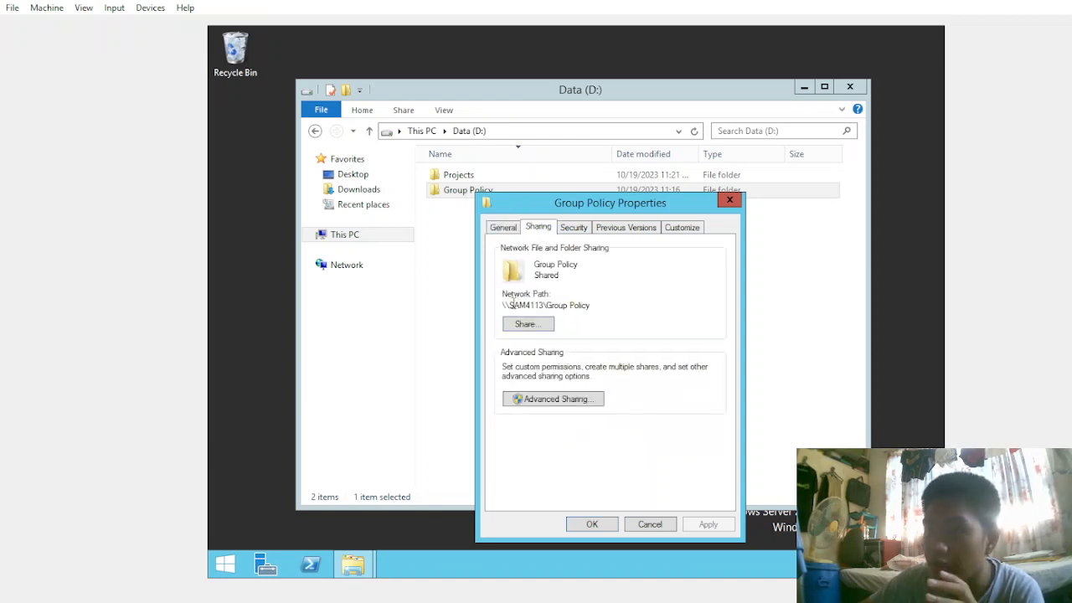
{"action": "left_click", "coordinate": [560, 400]}
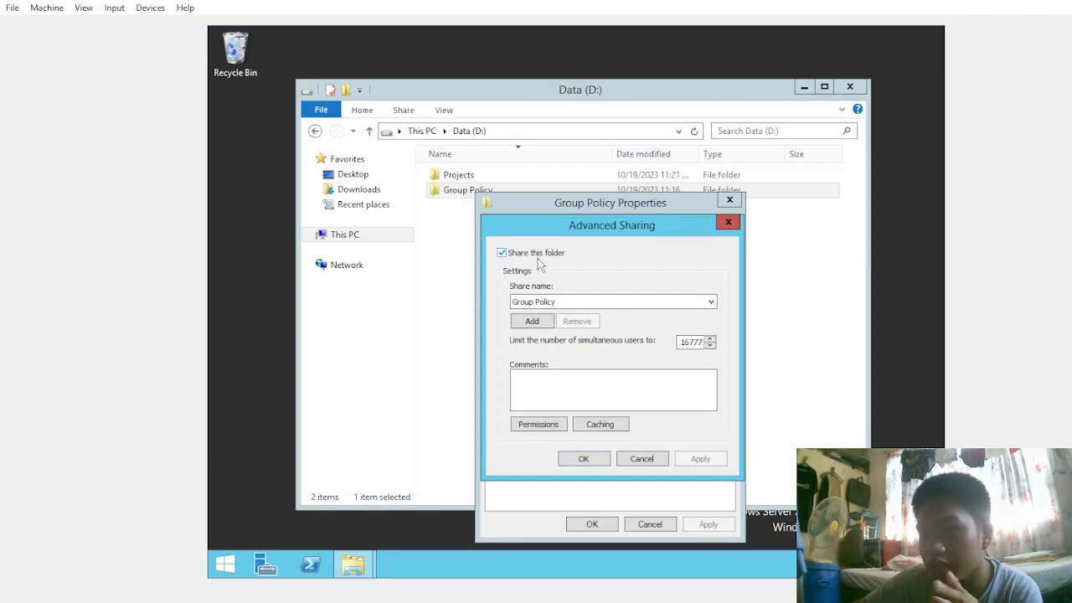
{"action": "left_click", "coordinate": [543, 425]}
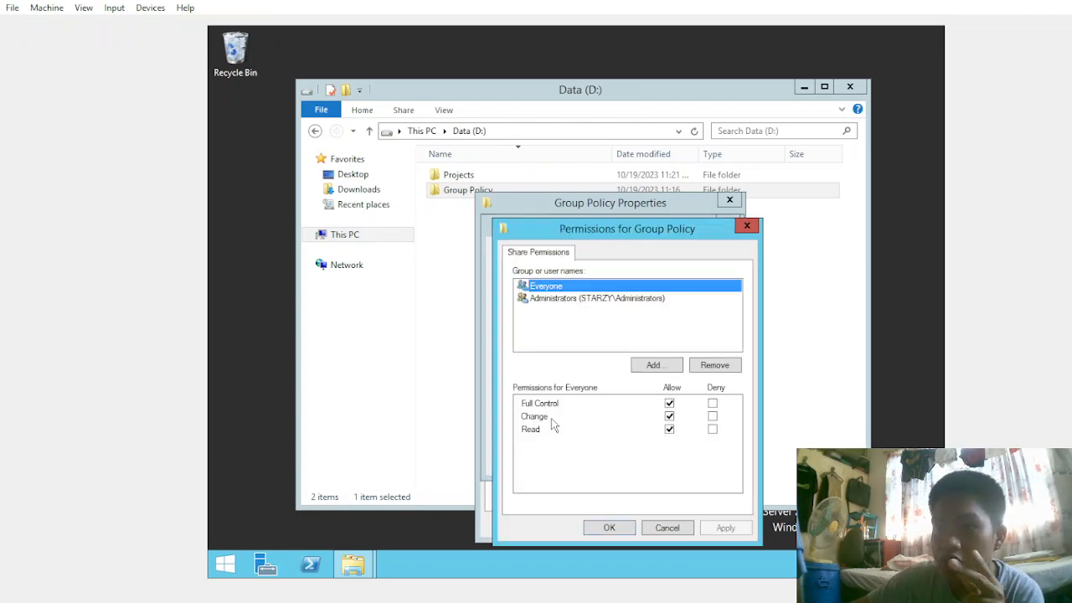
{"action": "left_click", "coordinate": [584, 300]}
{"action": "left_click", "coordinate": [576, 289]}
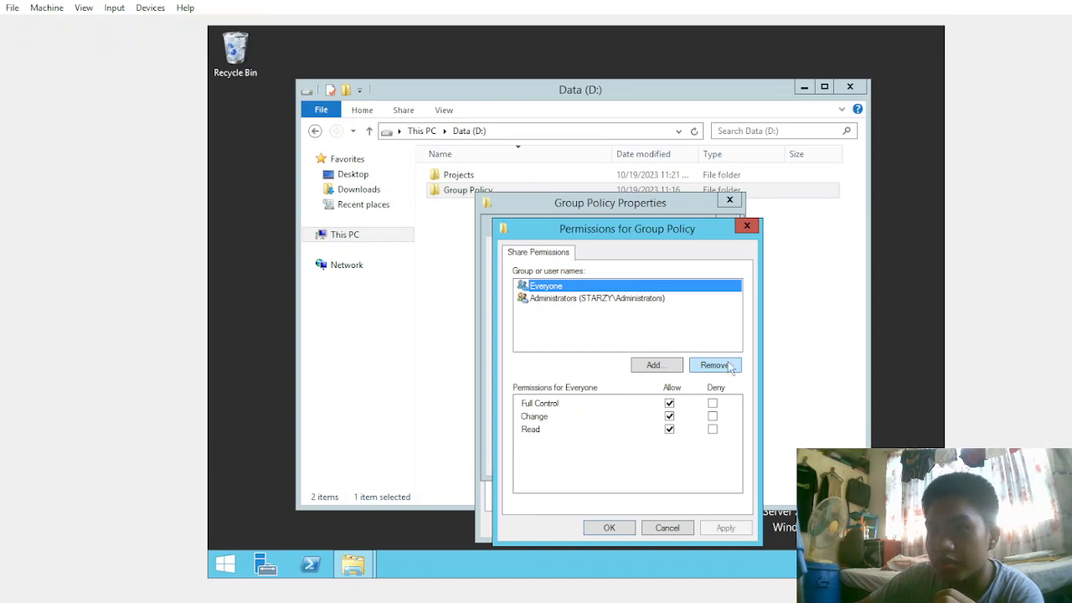
{"action": "left_click", "coordinate": [641, 327]}
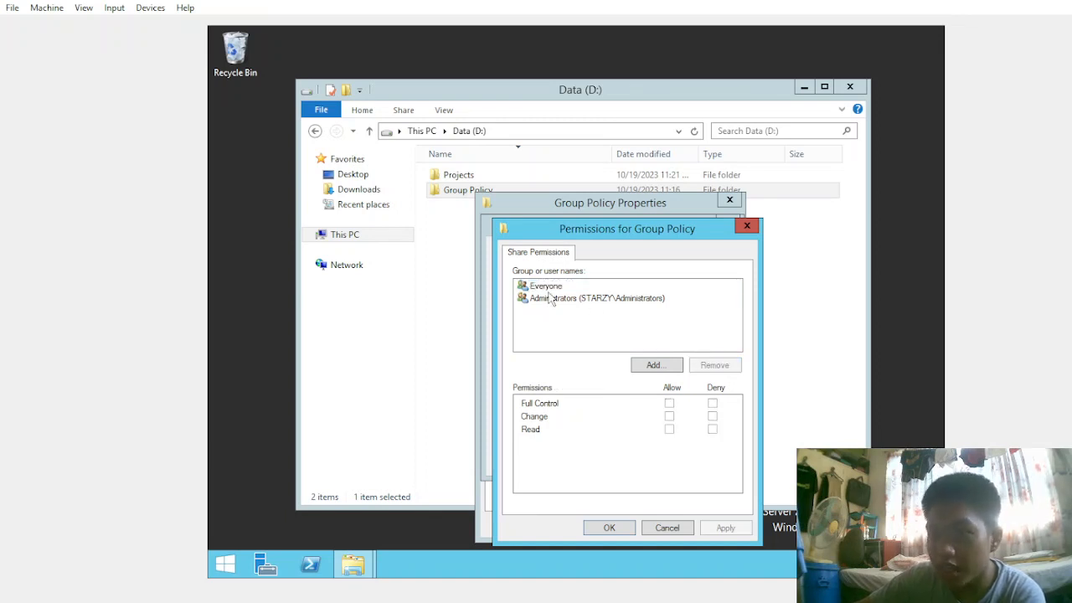
{"action": "left_click", "coordinate": [549, 288]}
{"action": "left_click", "coordinate": [594, 336]}
Add Authenticated Users with Read access to the Group Policy share permissions and save the advanced sharing settings
{"action": "left_click", "coordinate": [653, 365]}
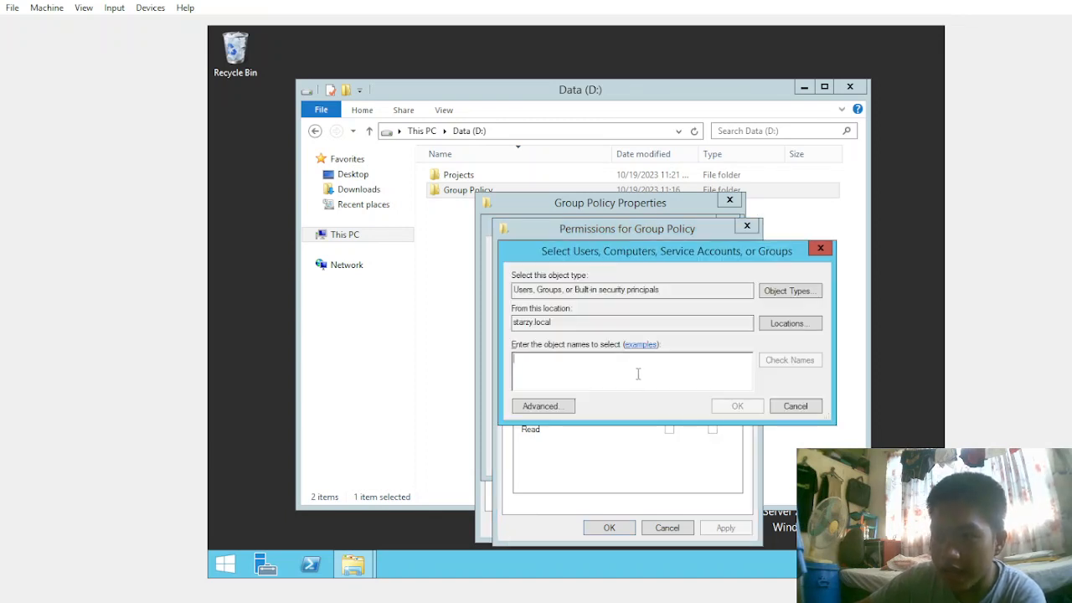
{"action": "type", "text": "A"}
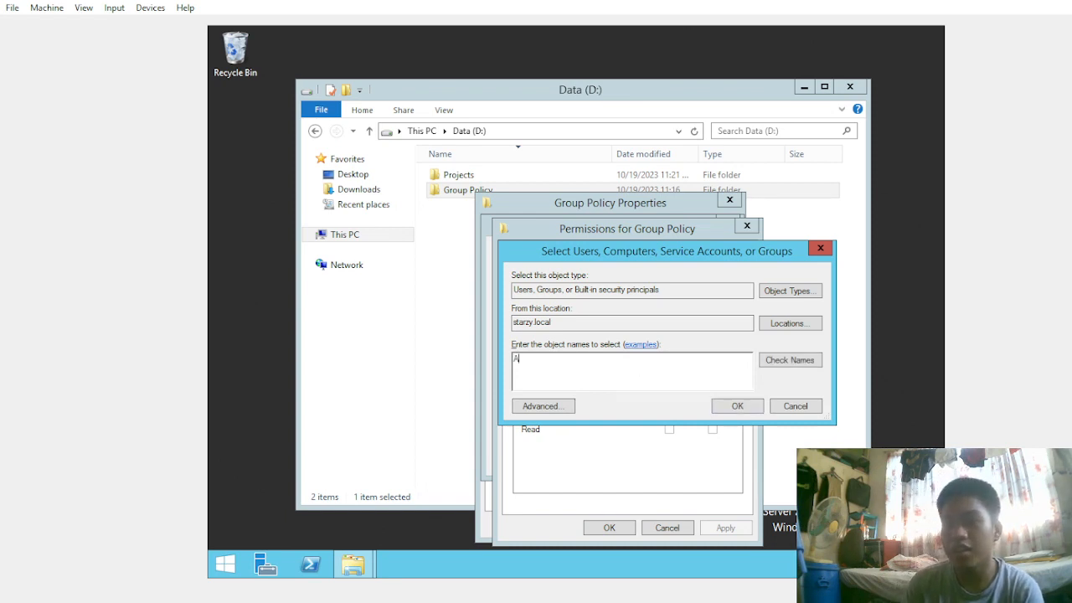
{"action": "type", "text": "uthenticated User"}
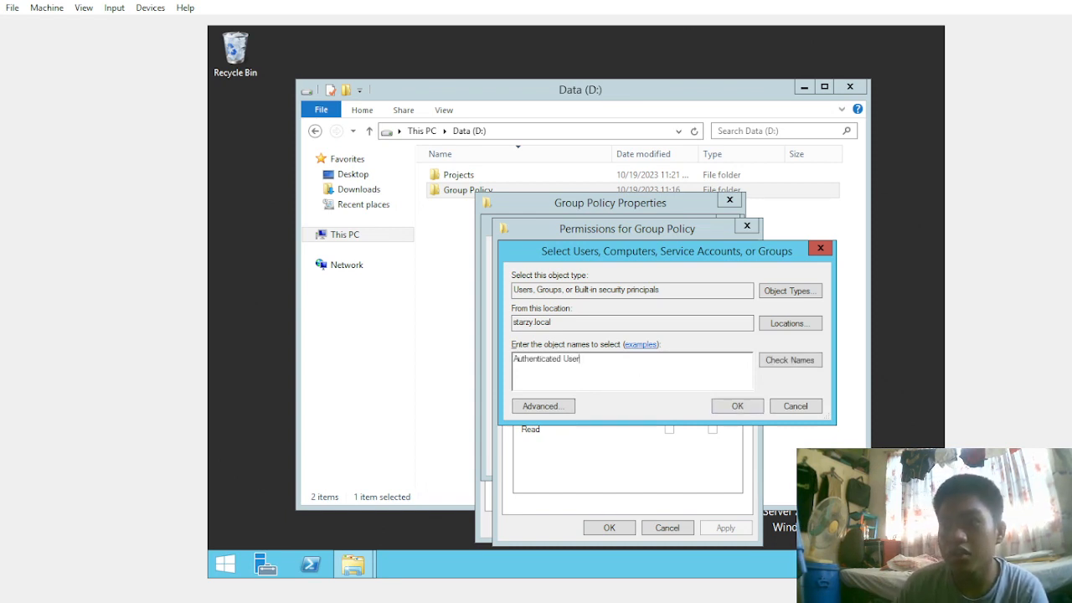
{"action": "left_click", "coordinate": [814, 360]}
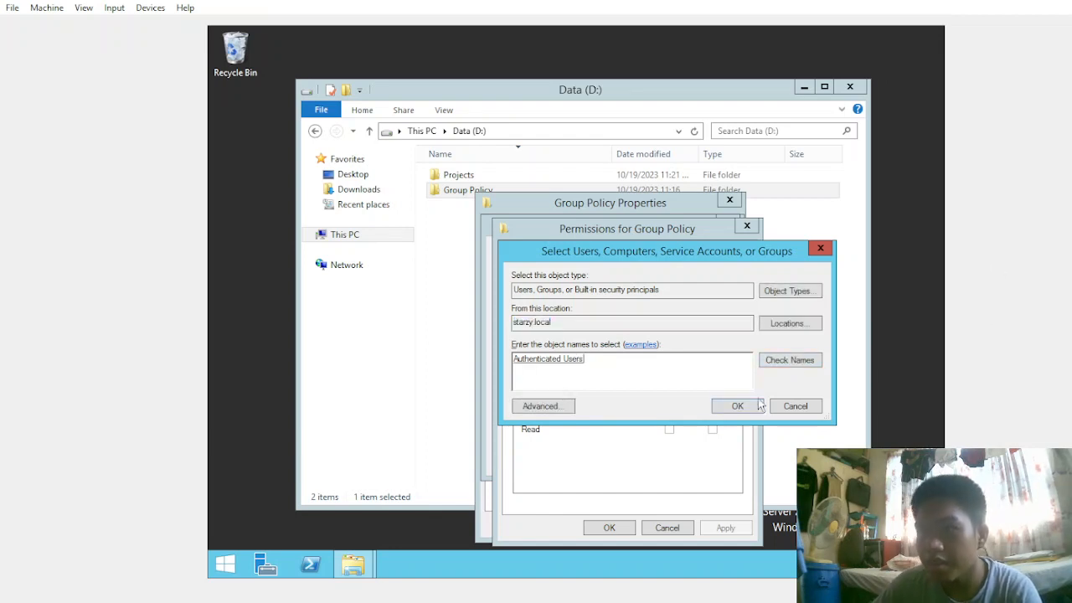
{"action": "left_click", "coordinate": [751, 410]}
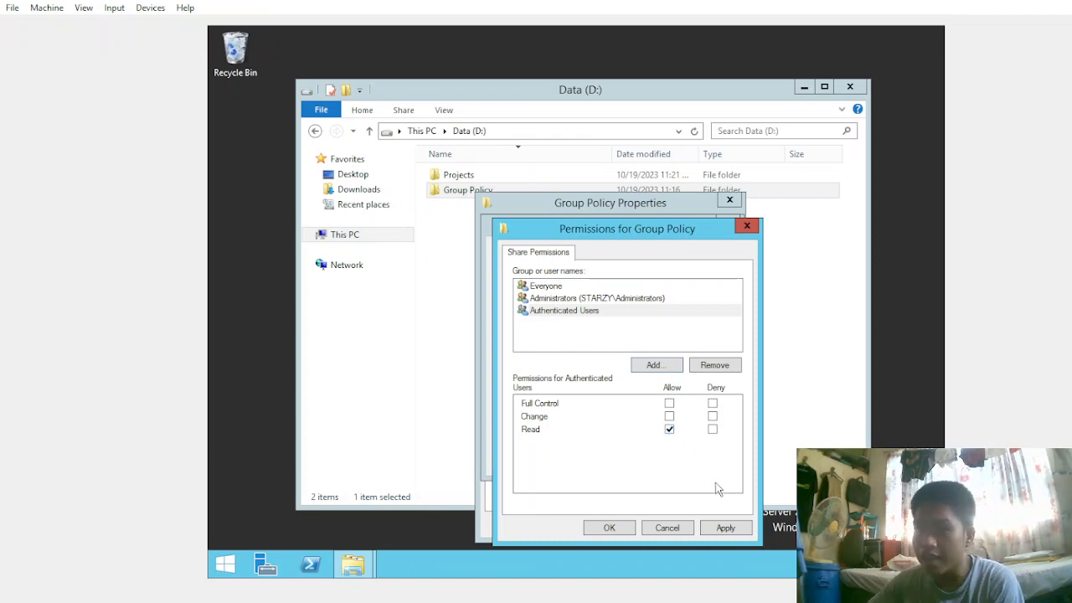
{"action": "left_click", "coordinate": [726, 529]}
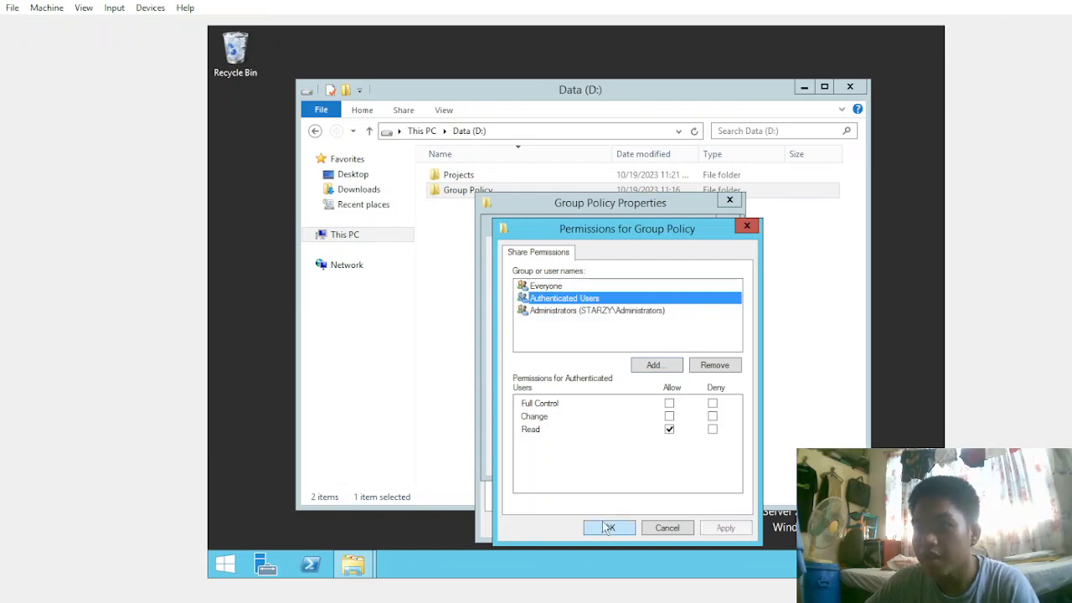
{"action": "left_click", "coordinate": [605, 527]}
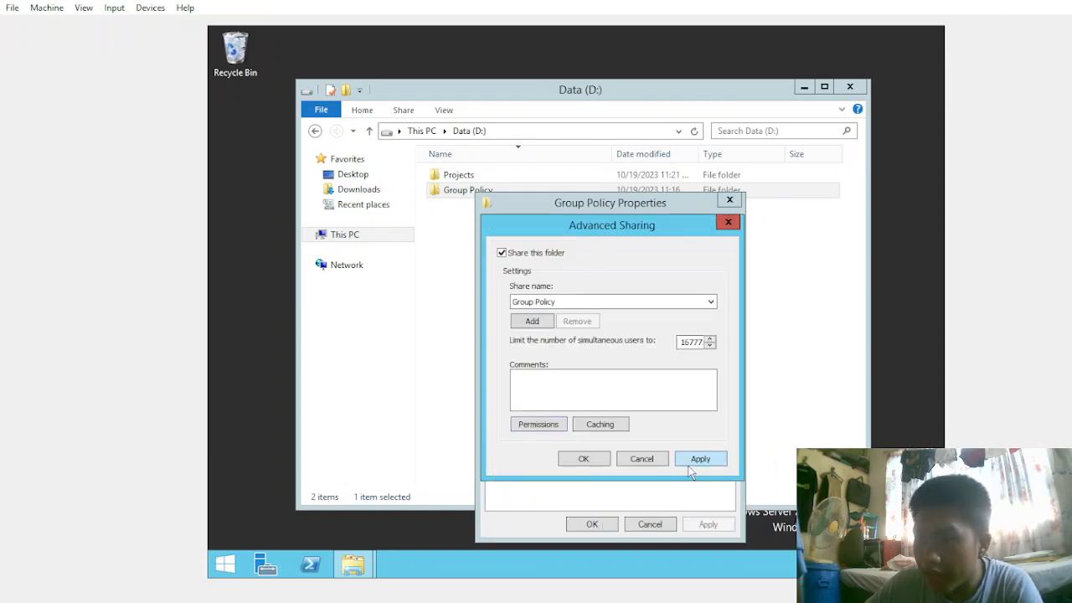
{"action": "left_click", "coordinate": [596, 463]}
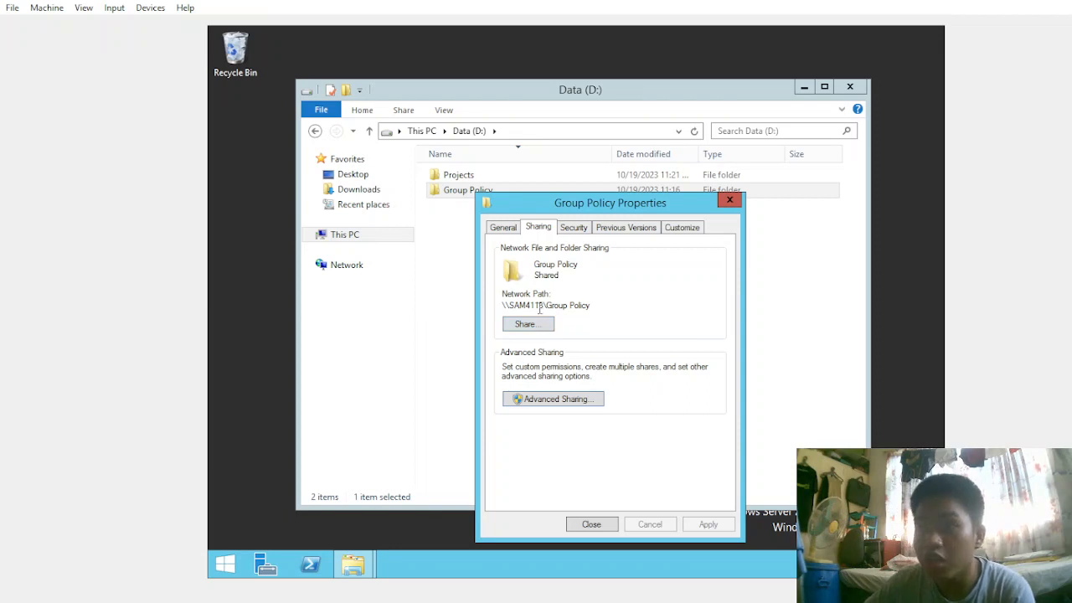
Copy the Group Policy folder's network path \\SAM4113\Group Policy and close its properties
{"action": "left_click_drag", "start_coordinate": [592, 309], "coordinate": [491, 310]}
{"action": "key", "text": "ctrl+c"}
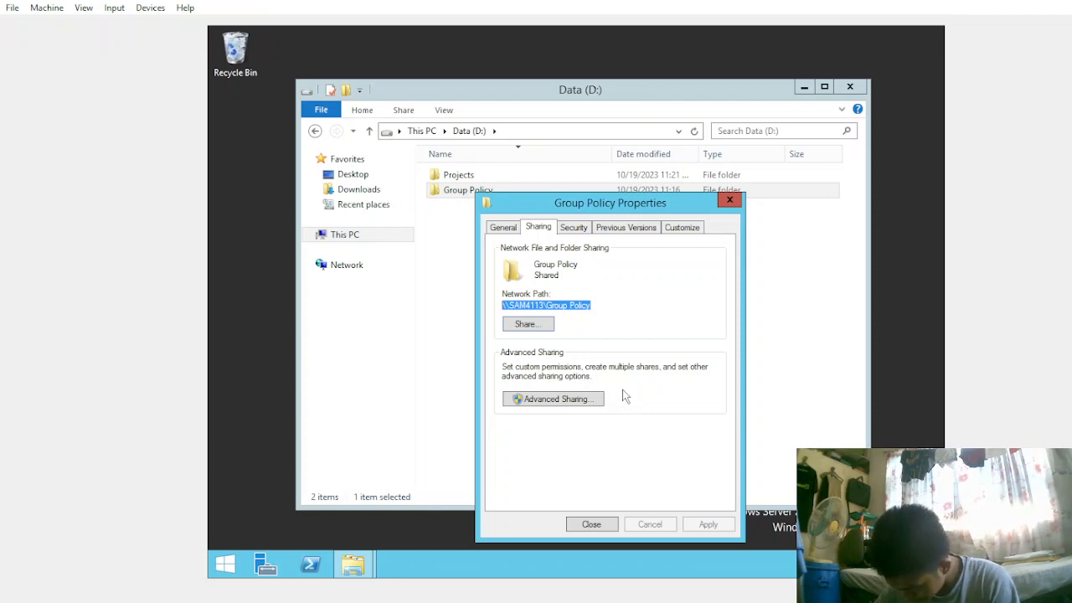
{"action": "left_click", "coordinate": [592, 524]}
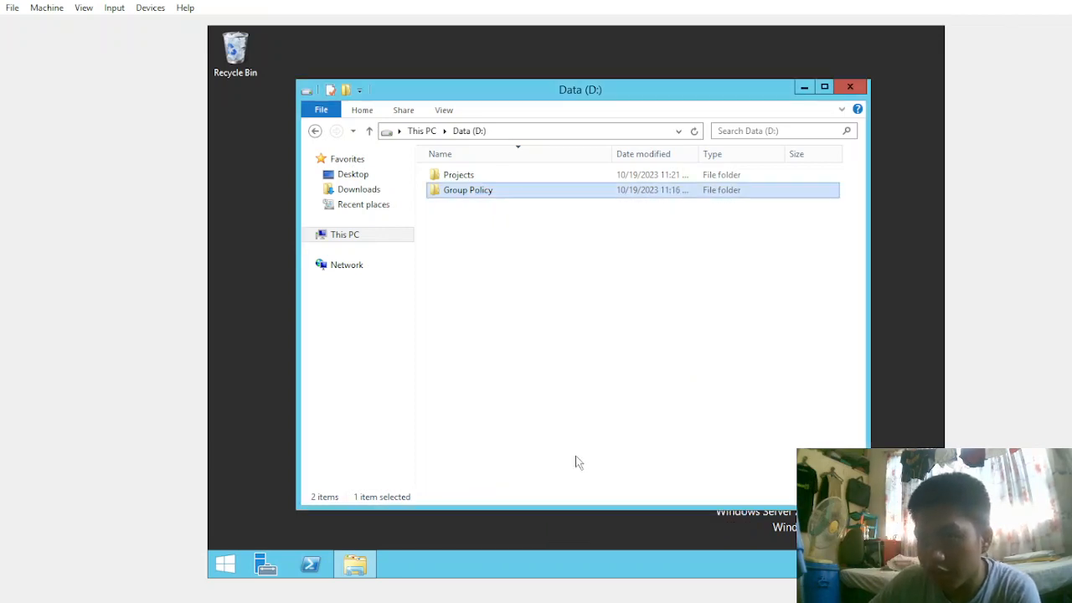
Create a rich text document in the Group Policy folder on Data (D:), keeping its default name
{"action": "double_click", "coordinate": [473, 199]}
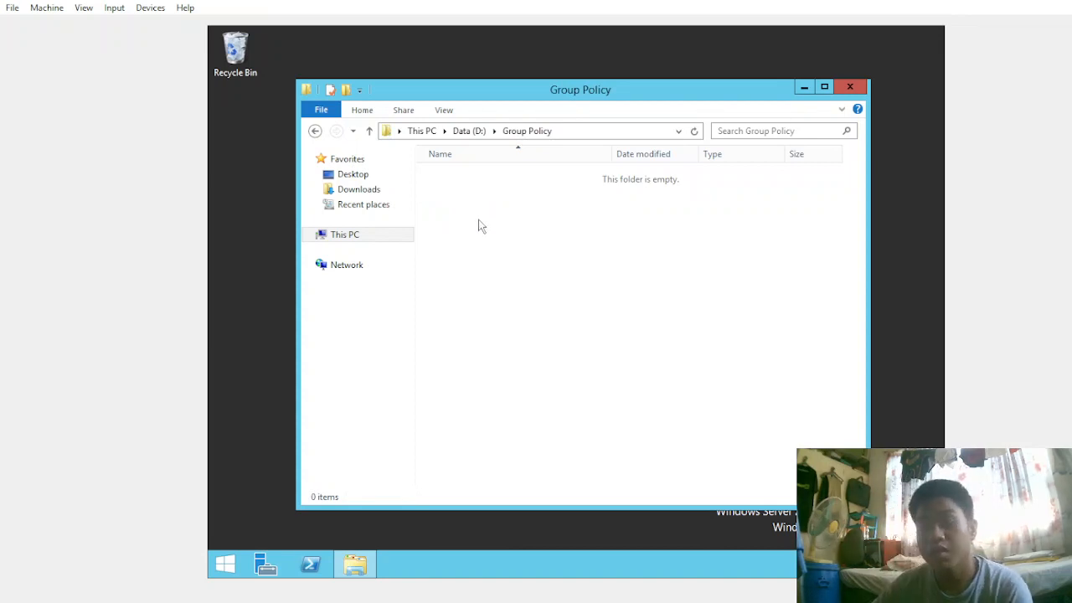
{"action": "right_click", "coordinate": [479, 223]}
{"action": "mouse_move", "coordinate": [556, 375]}
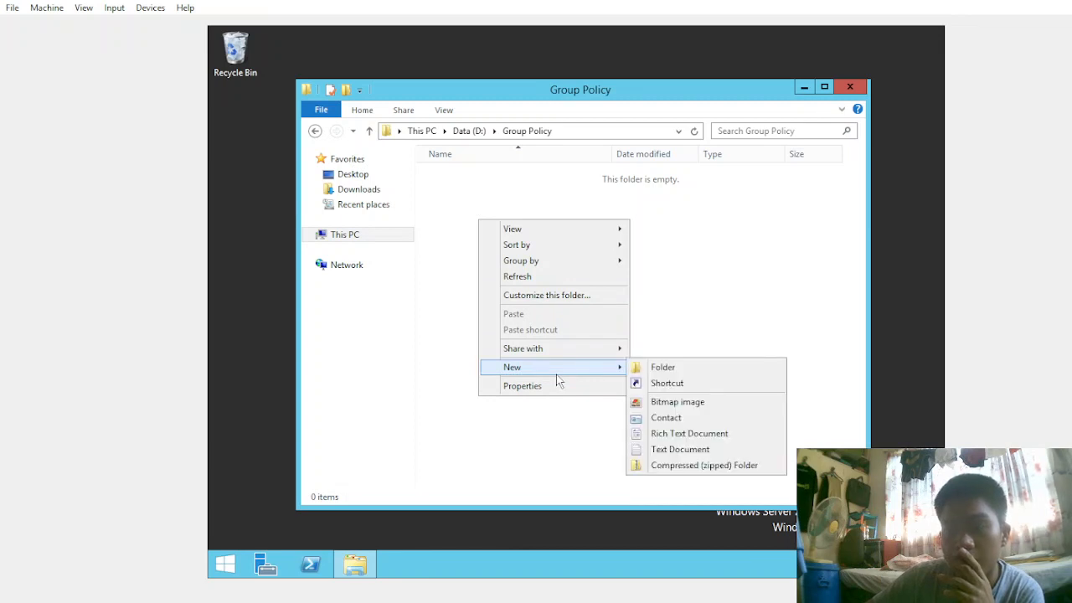
{"action": "left_click", "coordinate": [730, 434]}
{"action": "key", "text": "Return"}
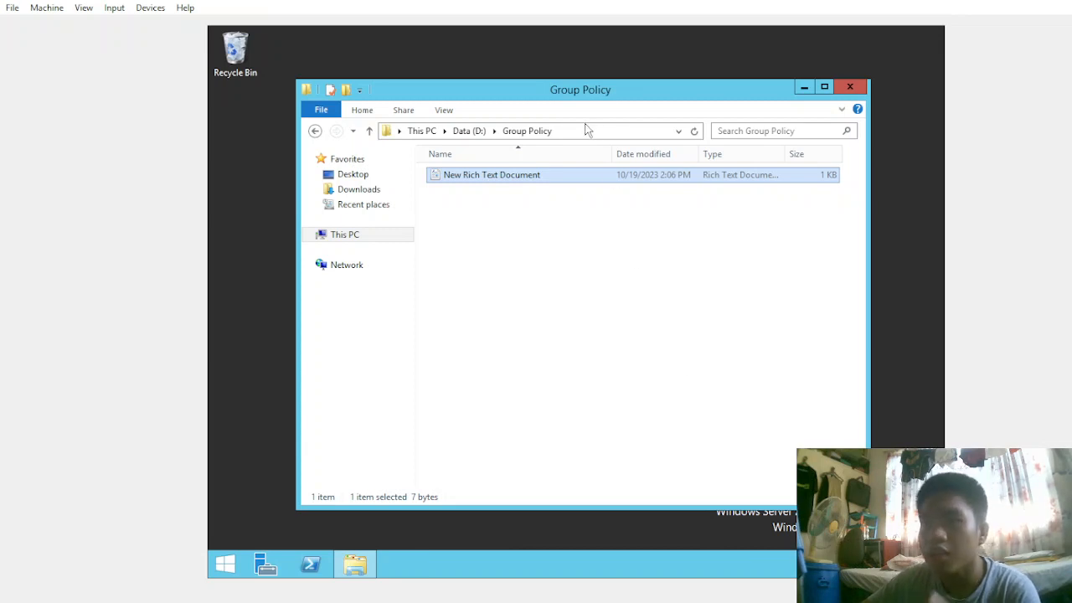
Go back to Data (D:) and open the shared folder through the copied network path \\SAM4113\Group Policy
{"action": "left_click", "coordinate": [315, 131]}
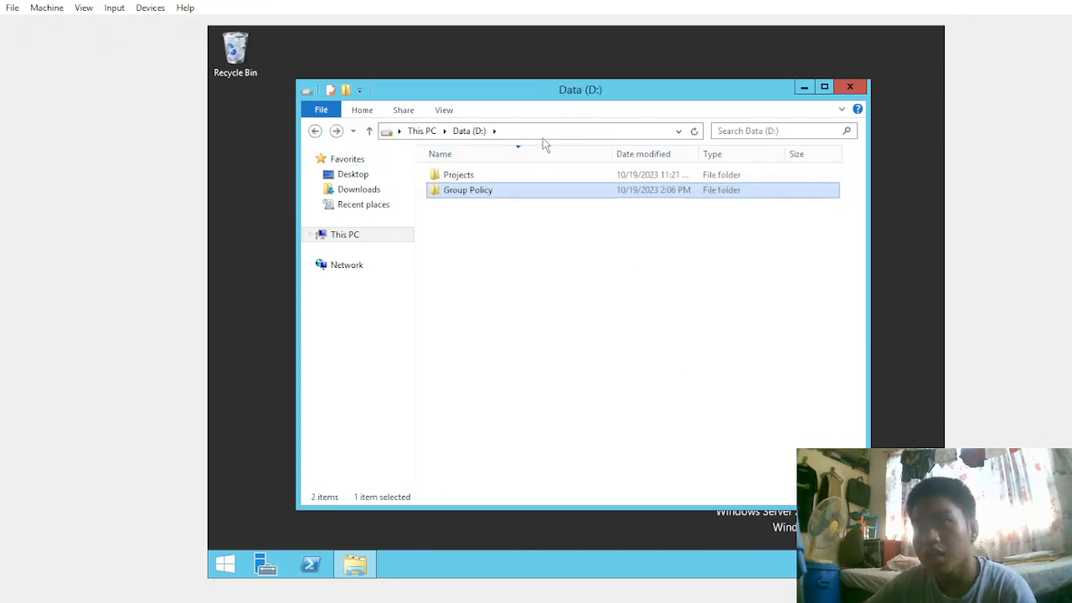
{"action": "left_click", "coordinate": [549, 131]}
{"action": "key", "text": "ctrl+v"}
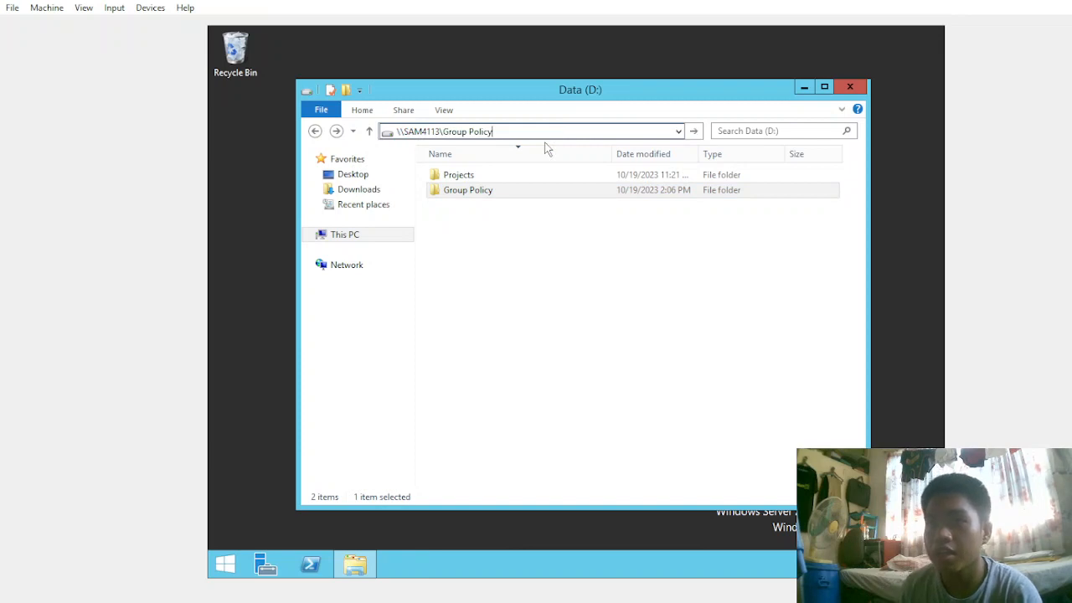
{"action": "key", "text": "Return"}
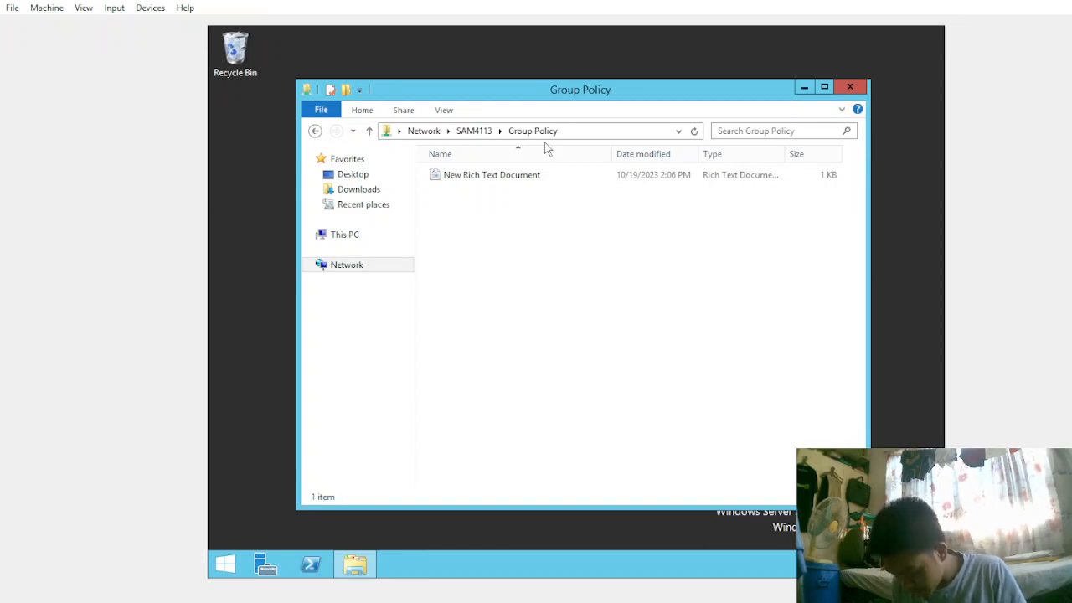
Permanently delete the rich text document from the network share and check the local Group Policy folder on Data (D:)
{"action": "right_click", "coordinate": [514, 178]}
{"action": "left_click", "coordinate": [573, 319]}
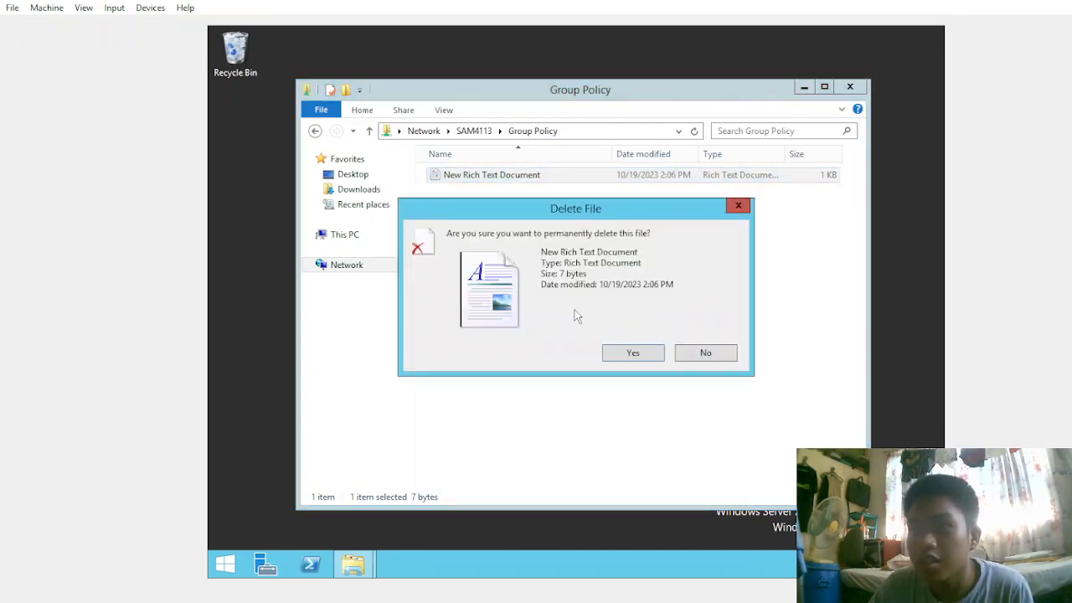
{"action": "left_click", "coordinate": [613, 354]}
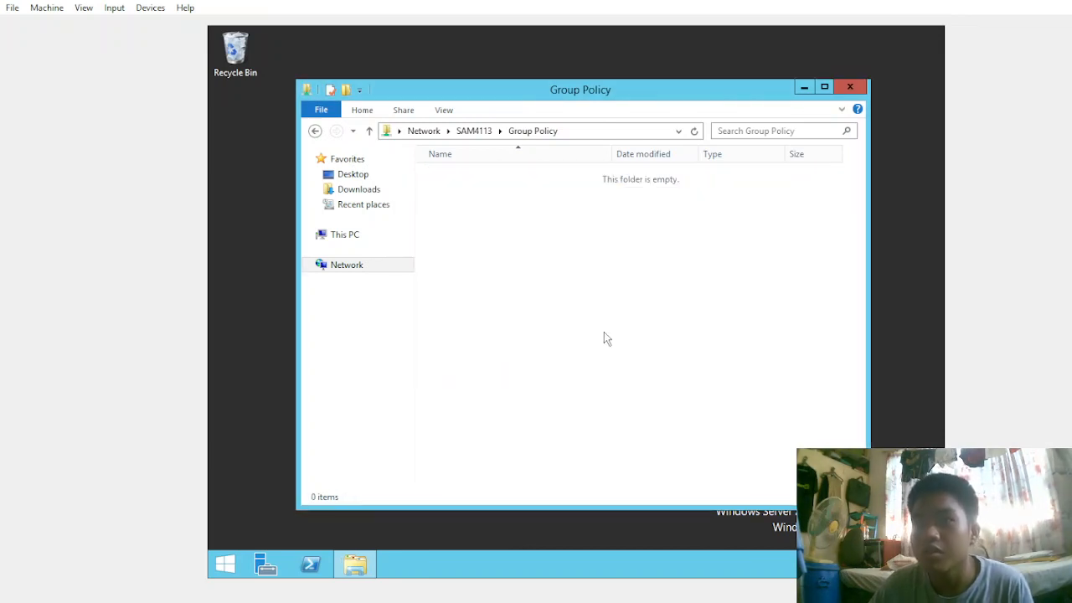
{"action": "left_click", "coordinate": [315, 131]}
{"action": "double_click", "coordinate": [448, 190]}
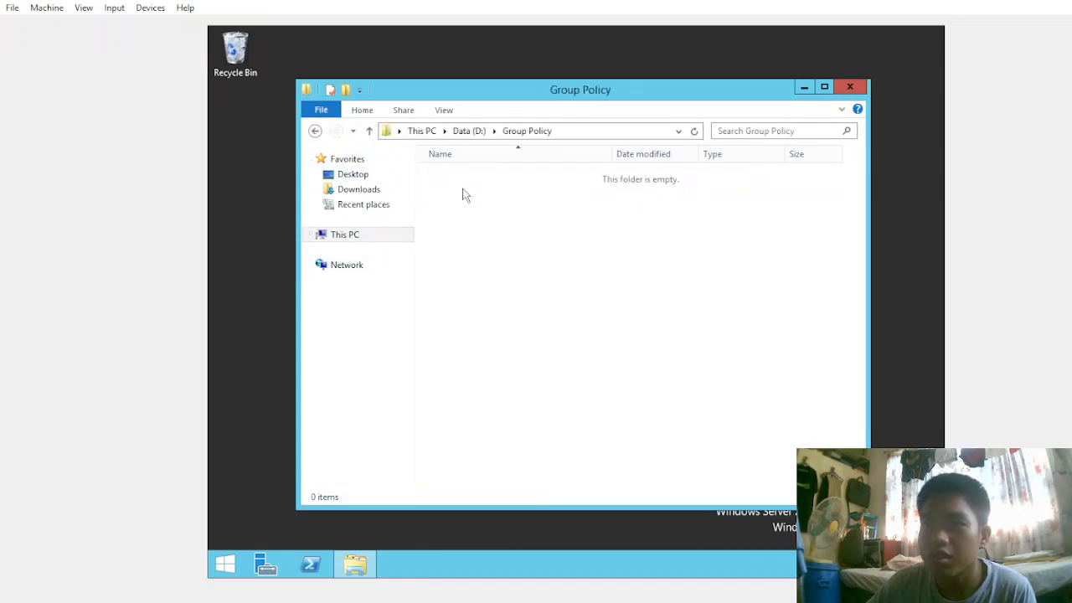
{"action": "right_click", "coordinate": [463, 193]}
{"action": "mouse_move", "coordinate": [519, 344]}
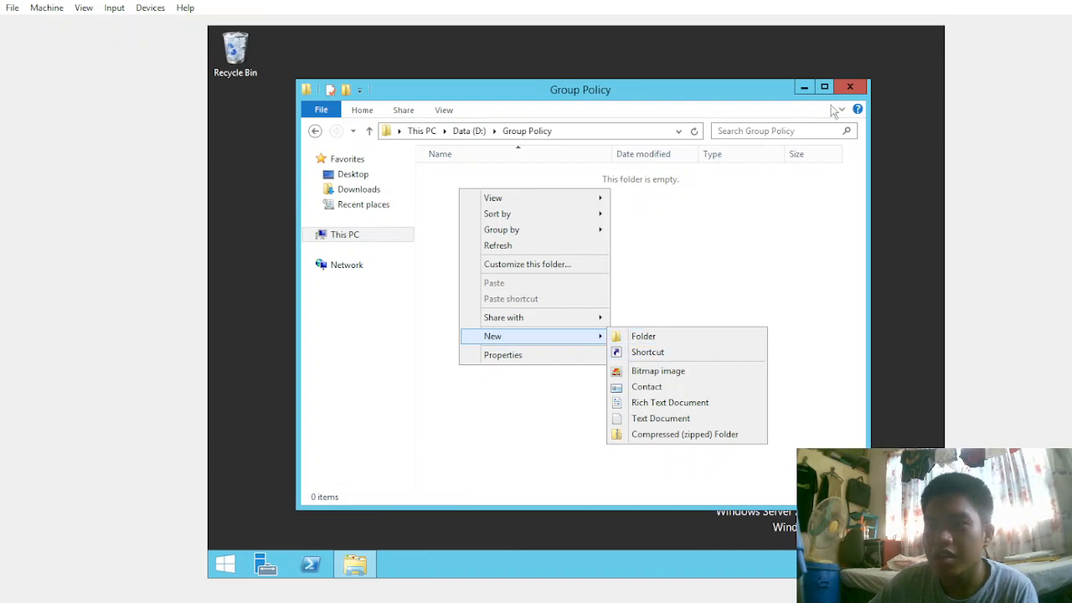
{"action": "left_click", "coordinate": [785, 271]}
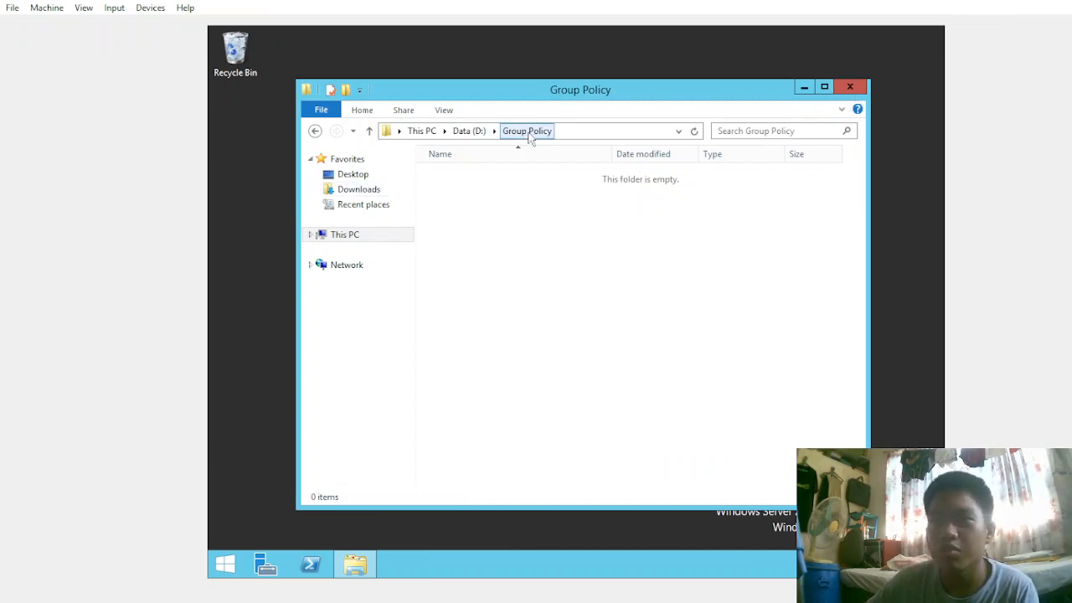
Create a rich text document in the local Group Policy folder, keeping its default name
{"action": "right_click", "coordinate": [488, 218]}
{"action": "mouse_move", "coordinate": [553, 368]}
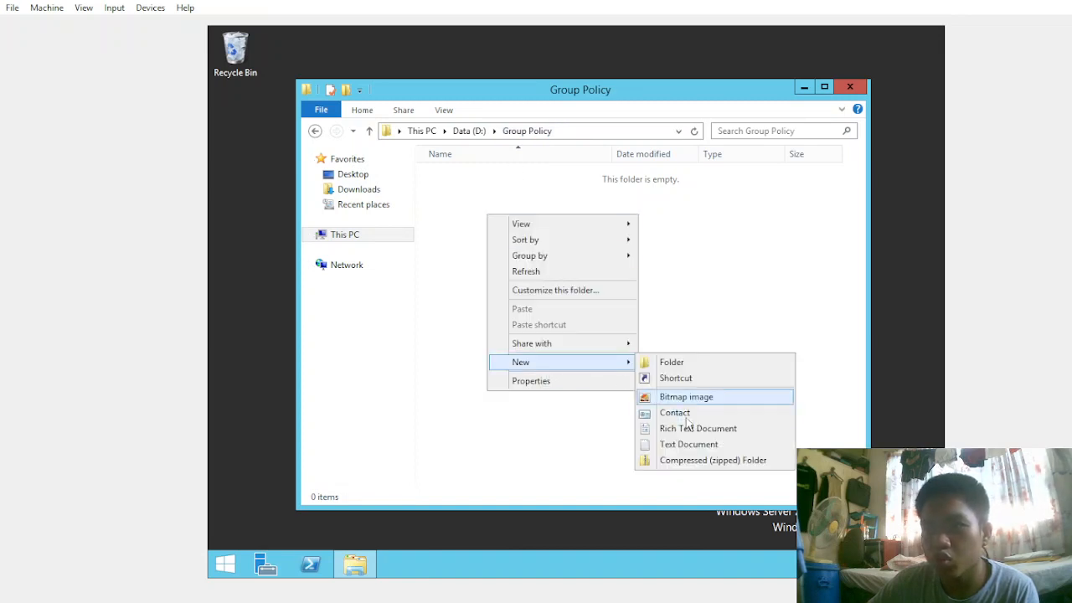
{"action": "left_click", "coordinate": [716, 429]}
{"action": "left_click", "coordinate": [526, 201]}
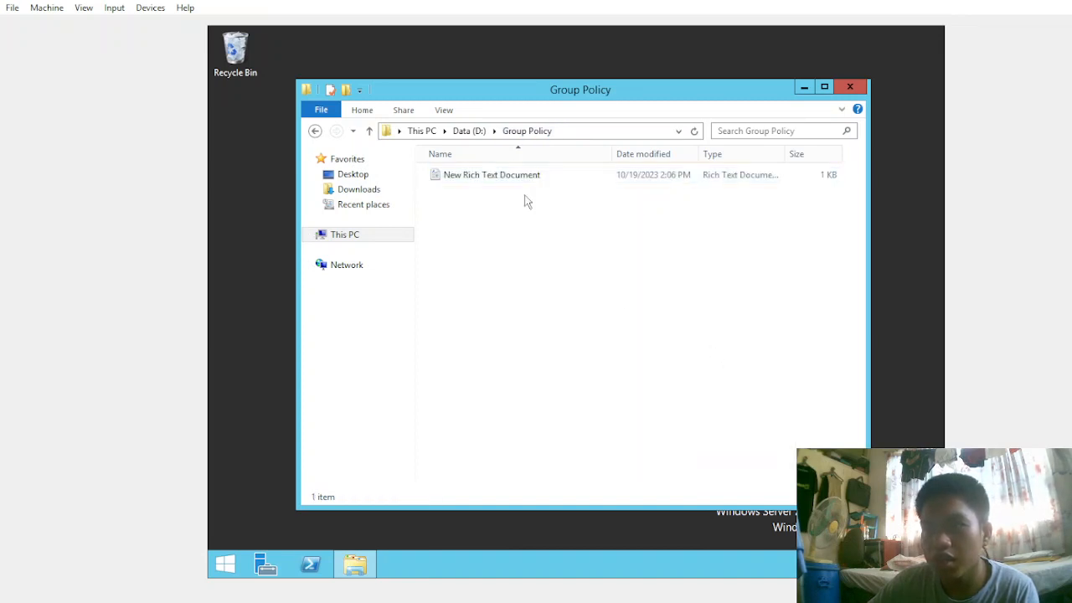
Remove Everyone, Authenticated Users and Administrators from the advanced share permissions of the Group Policy folder on Data (D:)
{"action": "left_click", "coordinate": [469, 130]}
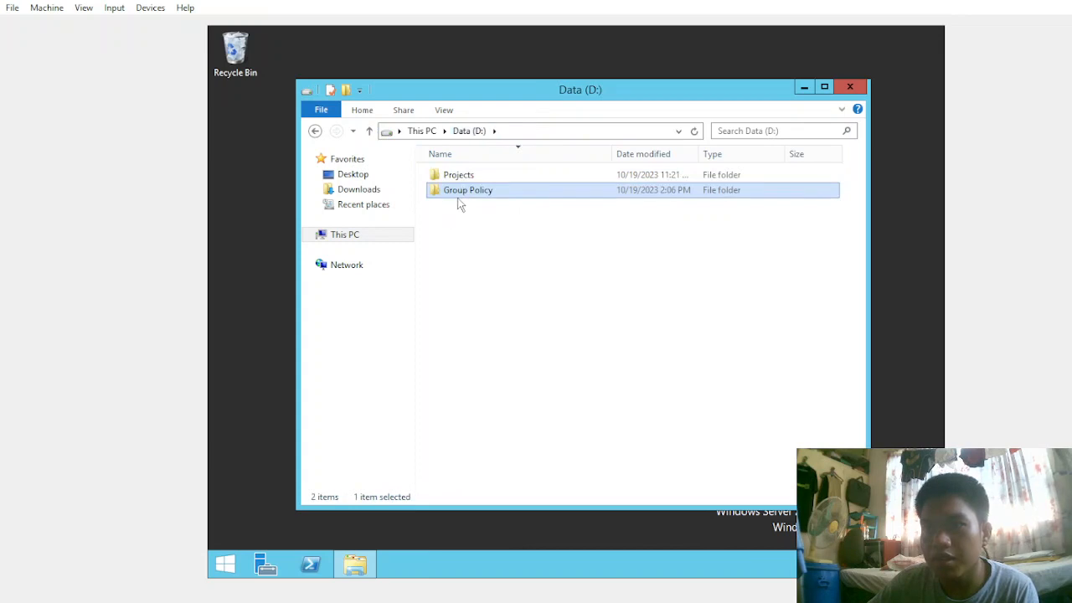
{"action": "right_click", "coordinate": [461, 191]}
{"action": "left_click", "coordinate": [514, 407]}
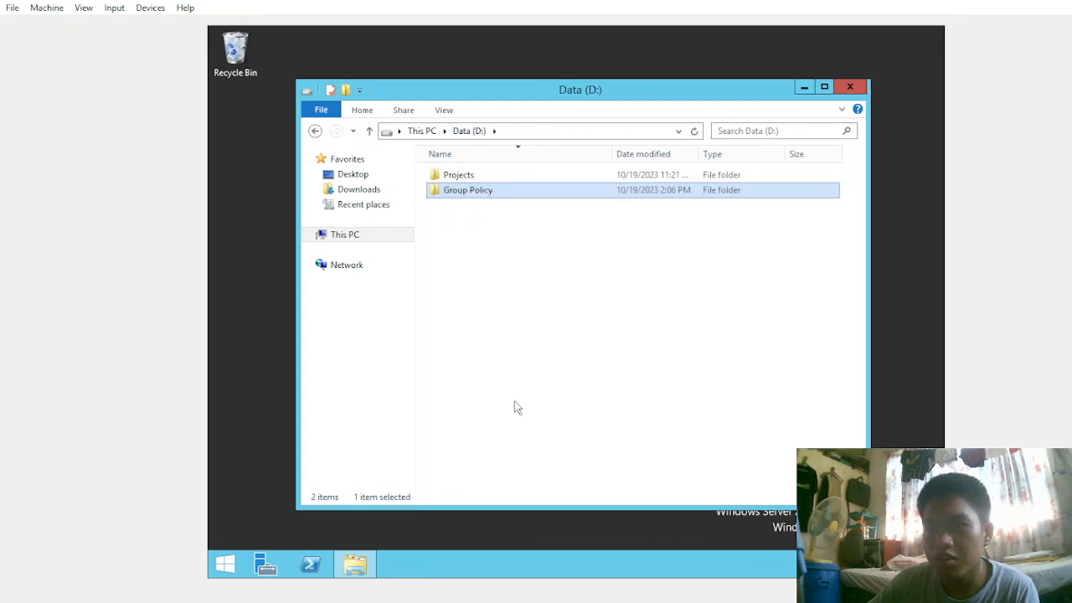
{"action": "left_click", "coordinate": [534, 227]}
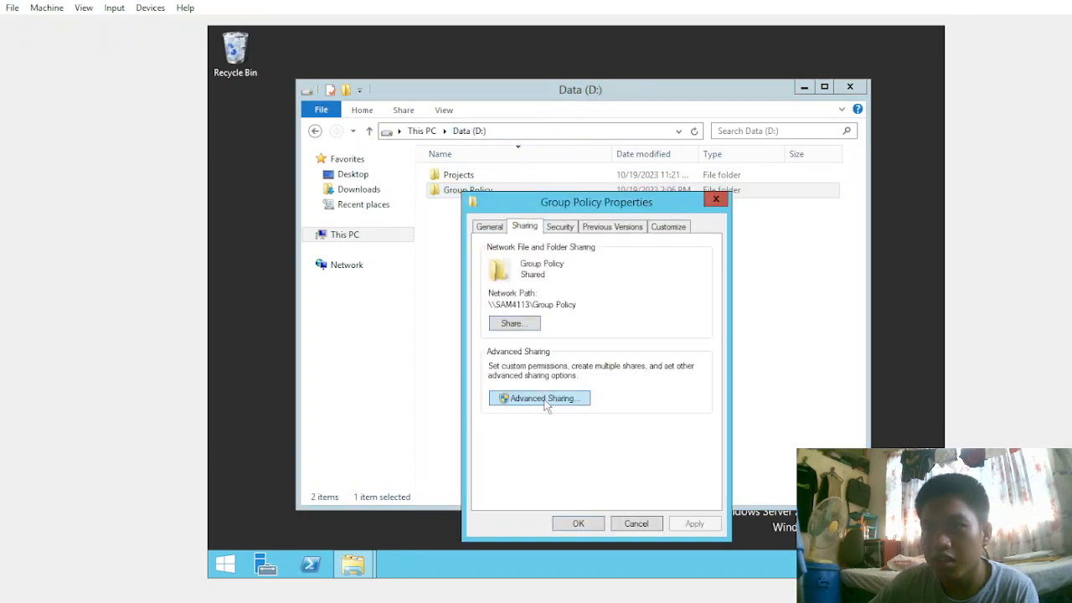
{"action": "left_click", "coordinate": [546, 398]}
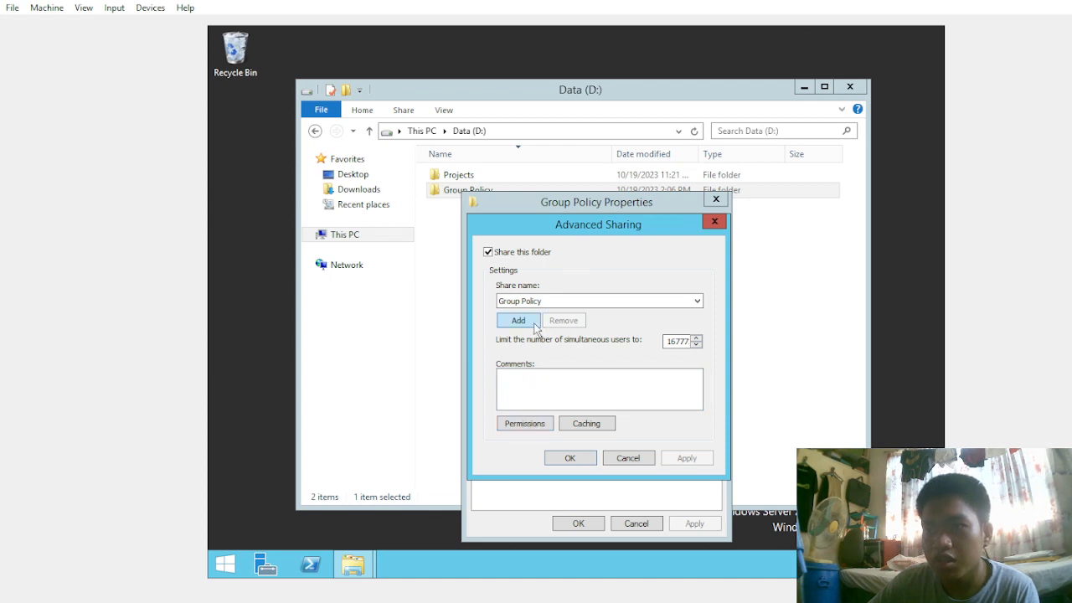
{"action": "left_click", "coordinate": [525, 423]}
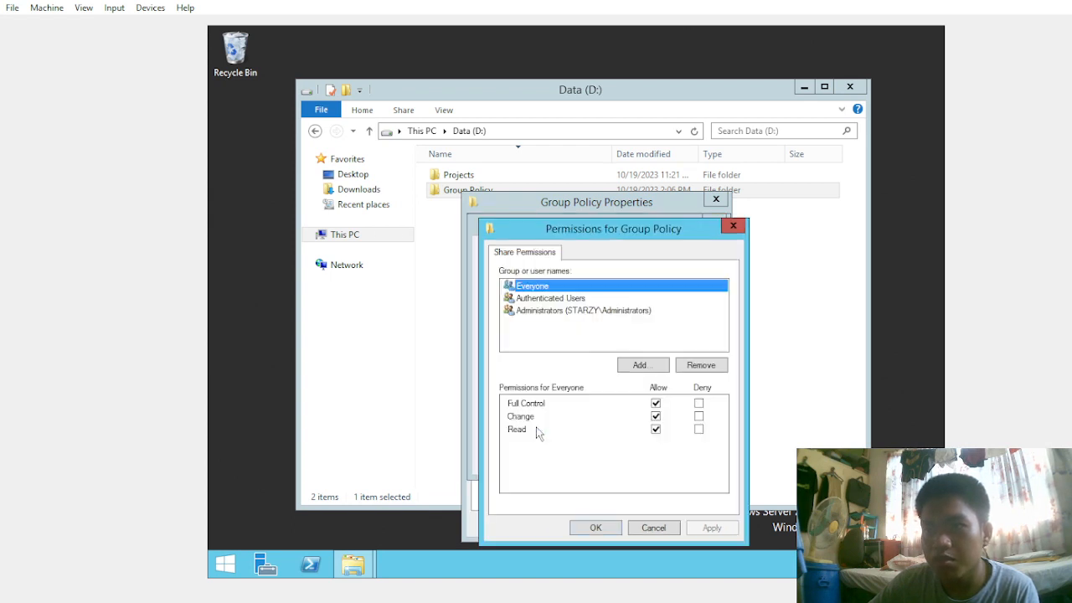
{"action": "left_click", "coordinate": [691, 372]}
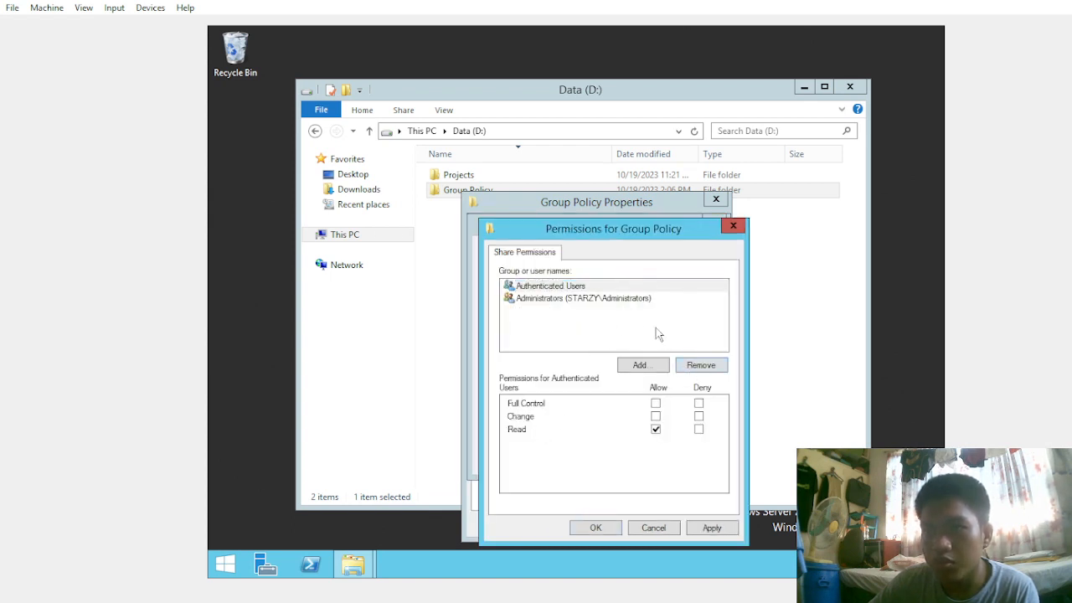
{"action": "left_click", "coordinate": [692, 368]}
{"action": "left_click", "coordinate": [587, 288]}
{"action": "left_click", "coordinate": [702, 364]}
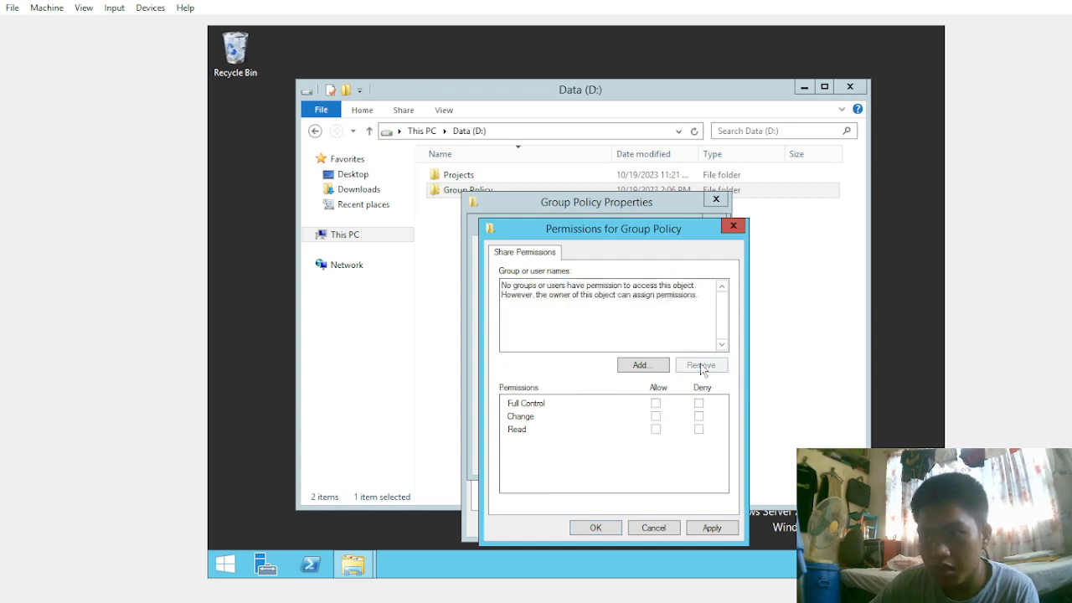
Add Authenticated Users to the Group Policy share with only Read allowed and apply the advanced sharing changes
{"action": "left_click", "coordinate": [640, 366]}
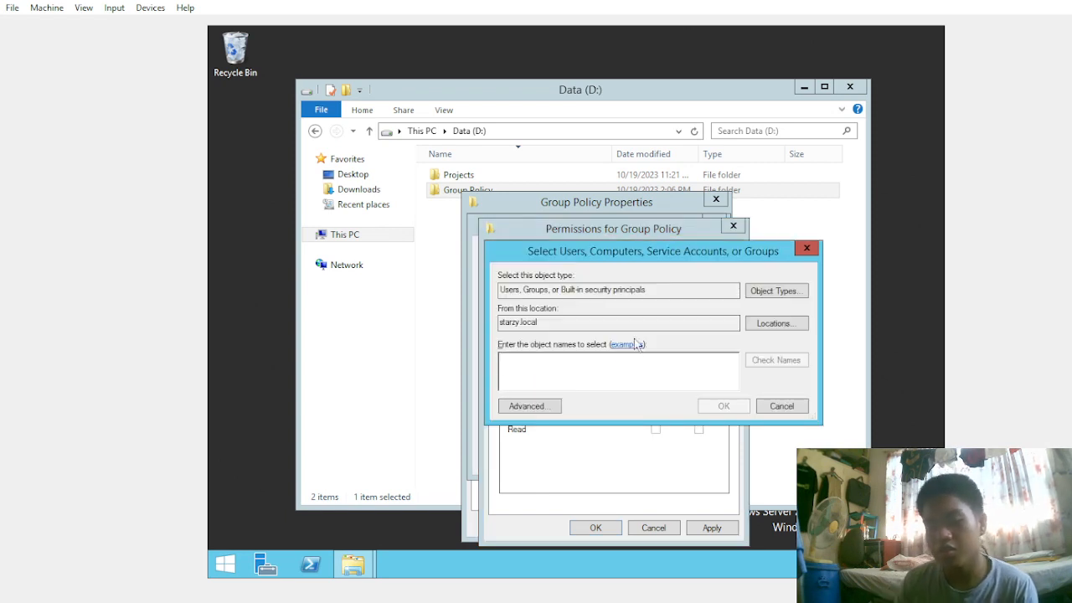
{"action": "type", "text": "Authenticated "}
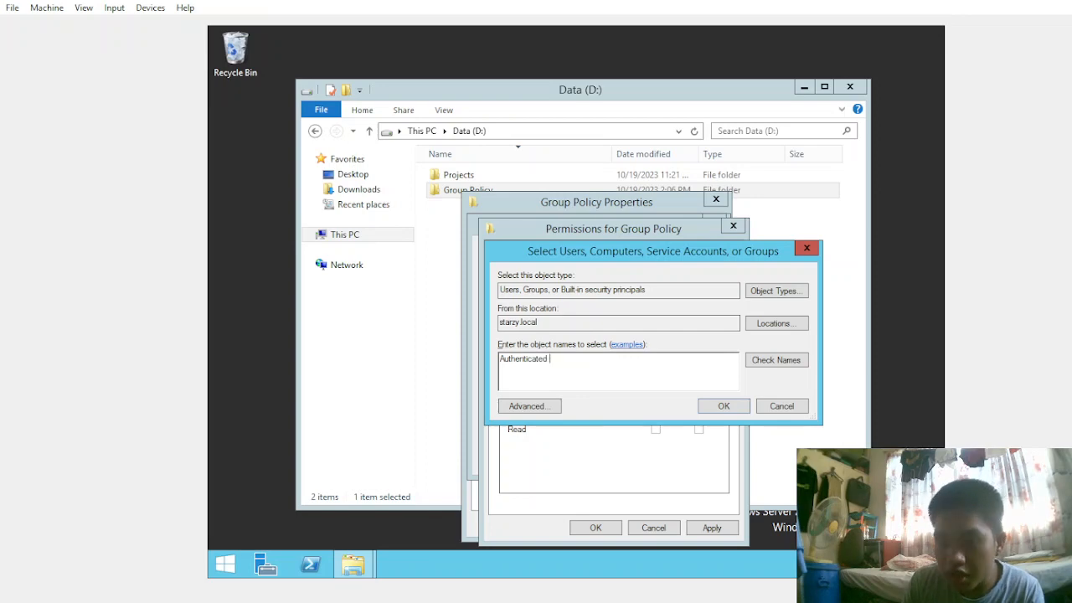
{"action": "type", "text": "User"}
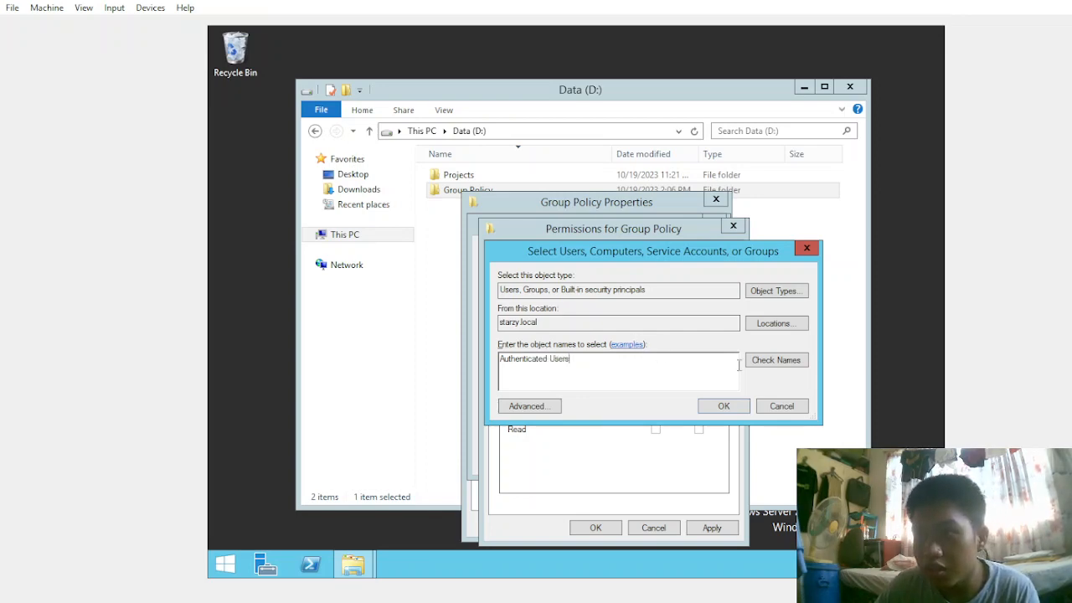
{"action": "type", "text": "s"}
{"action": "left_click", "coordinate": [768, 366]}
{"action": "left_click", "coordinate": [724, 406]}
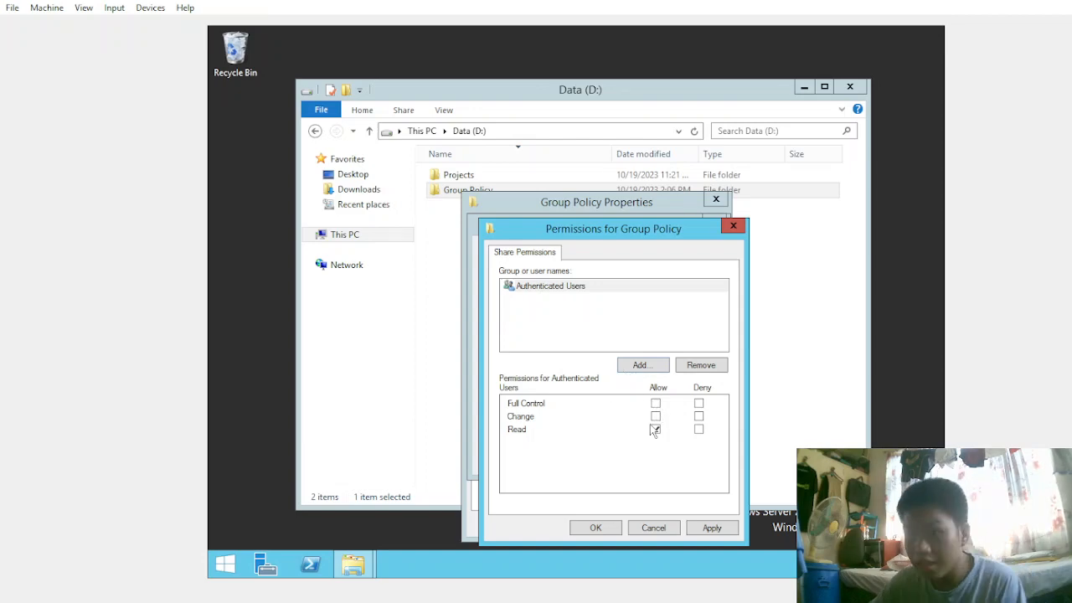
{"action": "left_click", "coordinate": [703, 528]}
{"action": "left_click", "coordinate": [609, 528]}
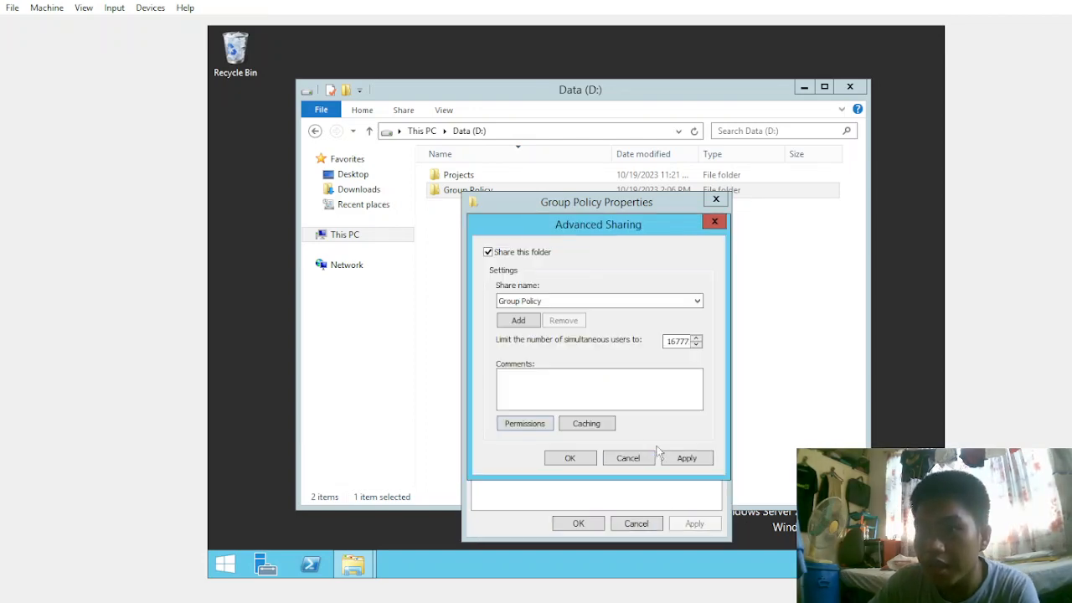
{"action": "left_click", "coordinate": [687, 458]}
{"action": "left_click", "coordinate": [587, 458]}
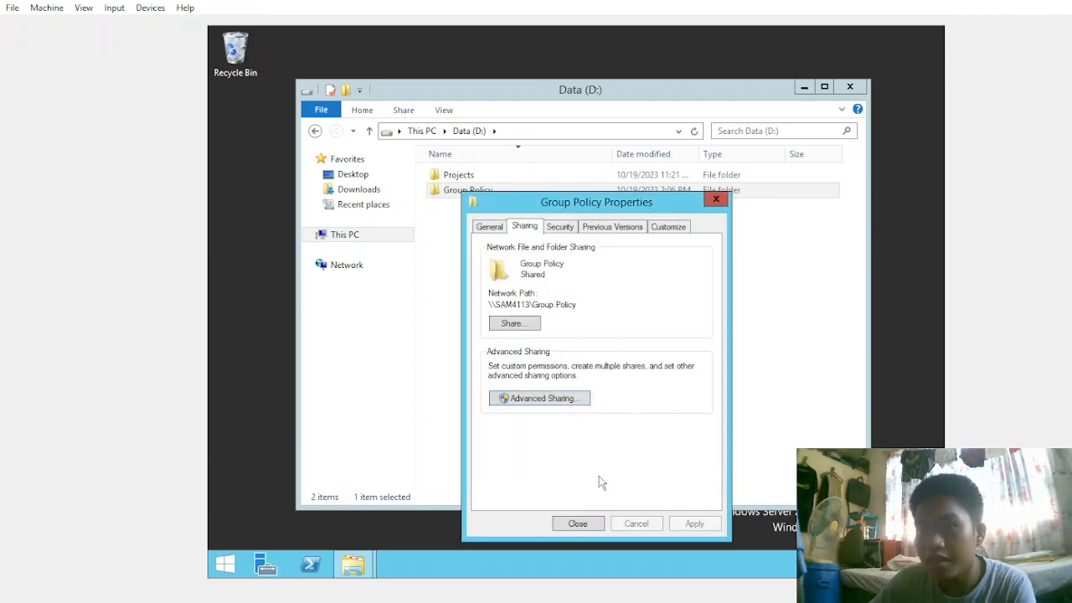
Copy the Group Policy folder's network path \\SAM4113\Group Policy and close the folder's properties
{"action": "double_click", "coordinate": [558, 301]}
{"action": "left_click", "coordinate": [559, 301]}
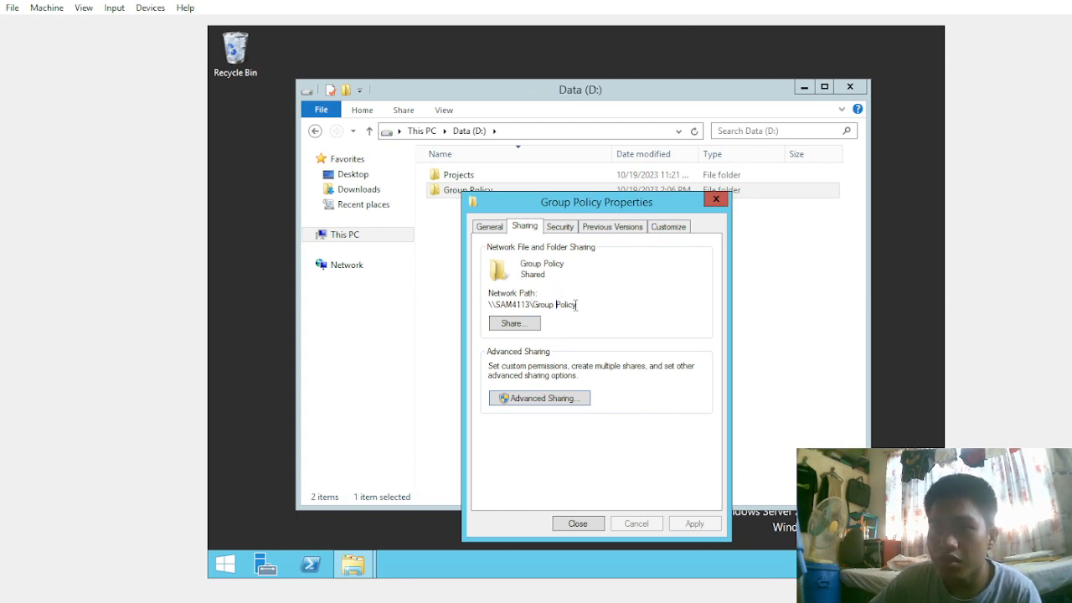
{"action": "left_click_drag", "start_coordinate": [577, 306], "coordinate": [489, 306]}
{"action": "key", "text": "ctrl+c"}
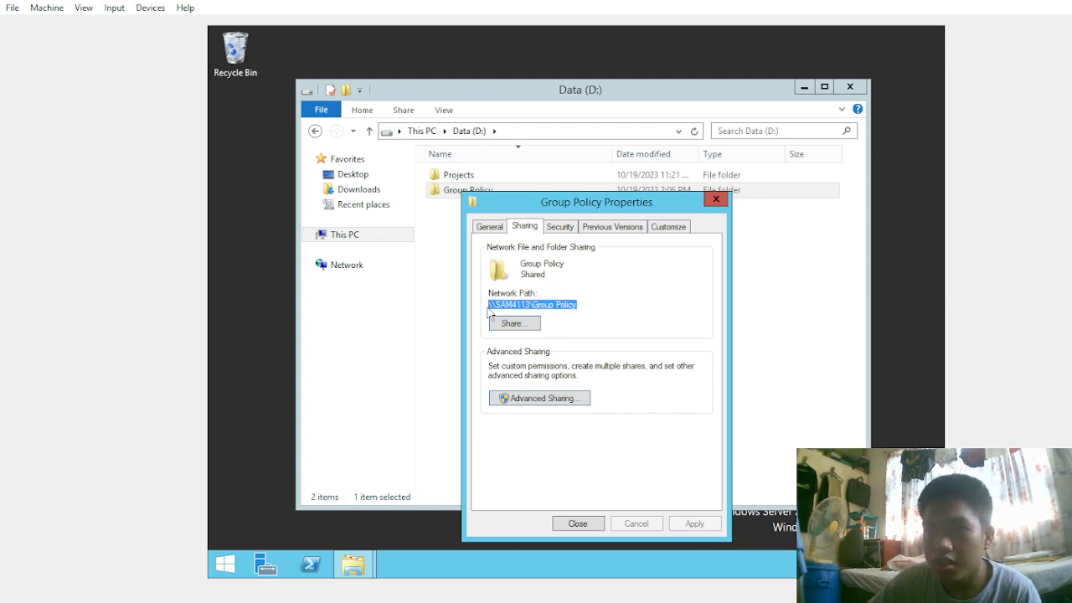
{"action": "left_click", "coordinate": [586, 521]}
{"action": "left_click", "coordinate": [568, 300]}
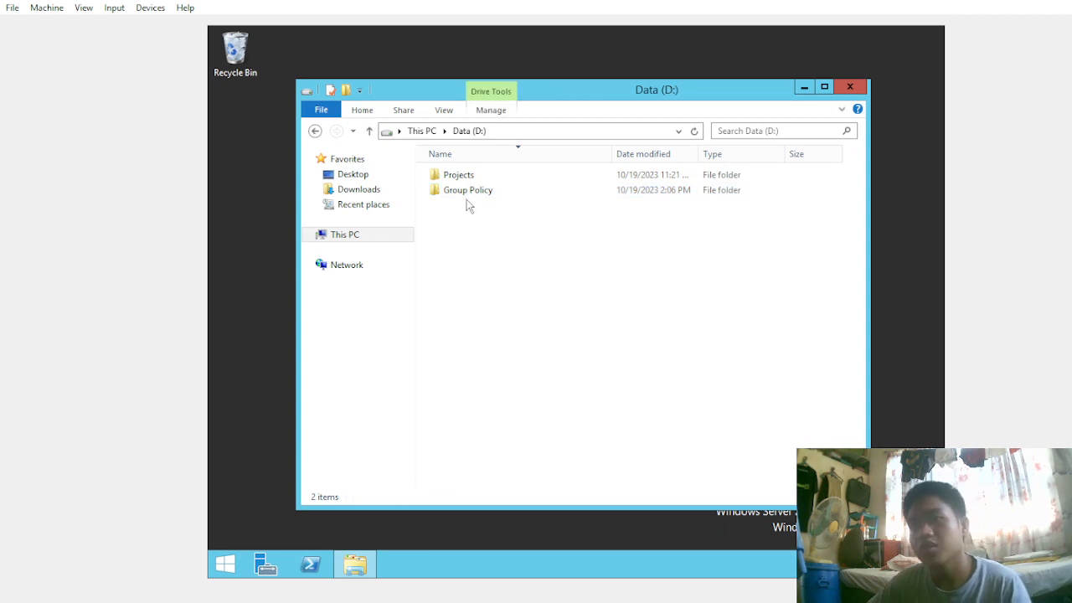
Enter the local Group Policy folder and go from there to the copied network path \\SAM4113\Group Policy
{"action": "double_click", "coordinate": [471, 195]}
{"action": "left_click", "coordinate": [568, 131]}
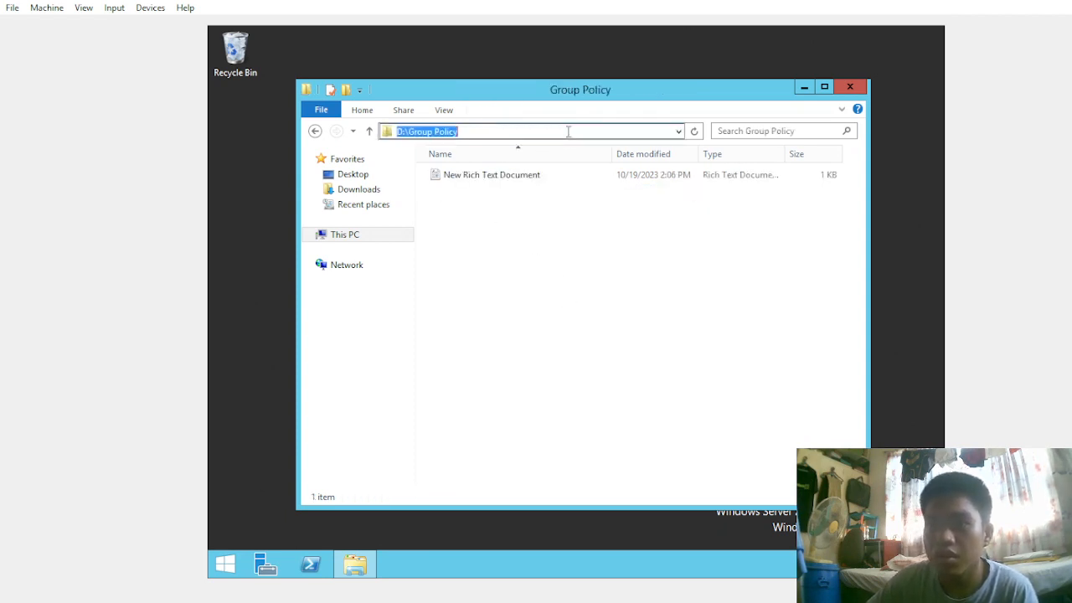
{"action": "key", "text": "ctrl+v"}
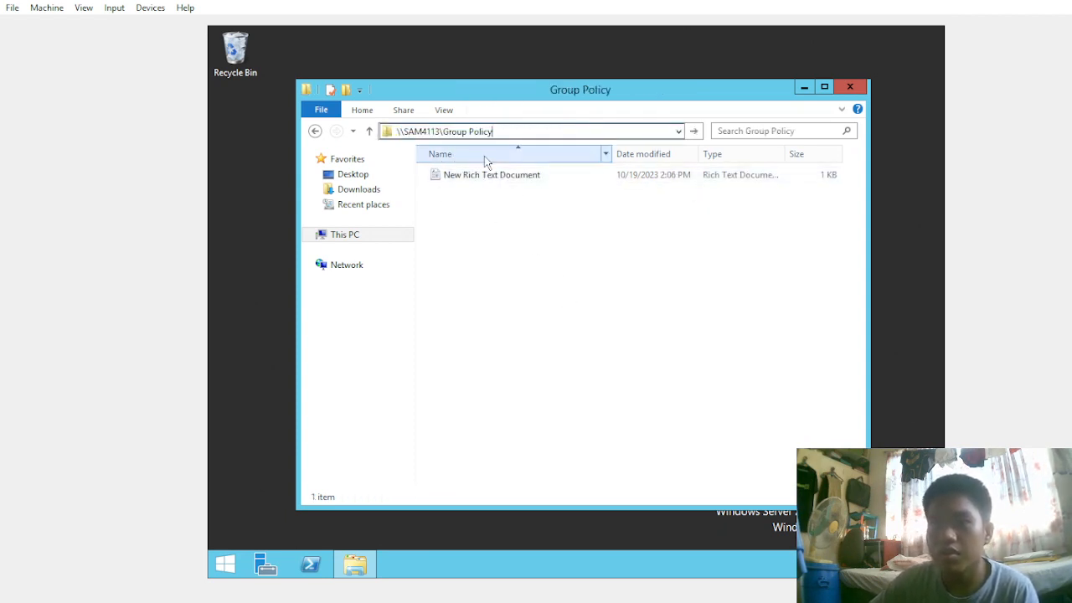
{"action": "key", "text": "Return"}
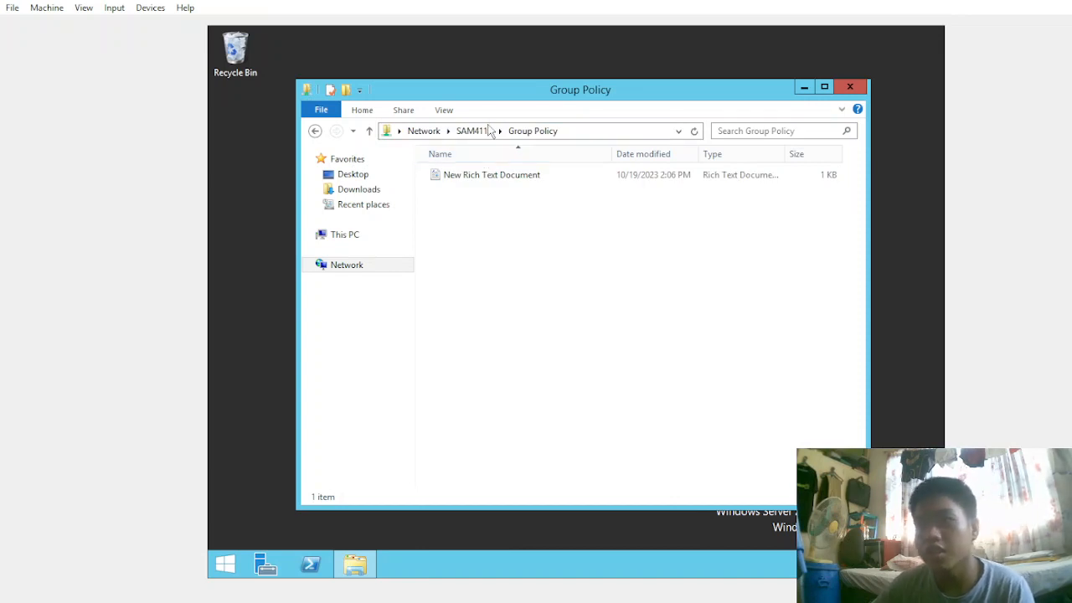
Try to delete the rich text document from the Group Policy network share to test the Read-only permission
{"action": "right_click", "coordinate": [494, 179]}
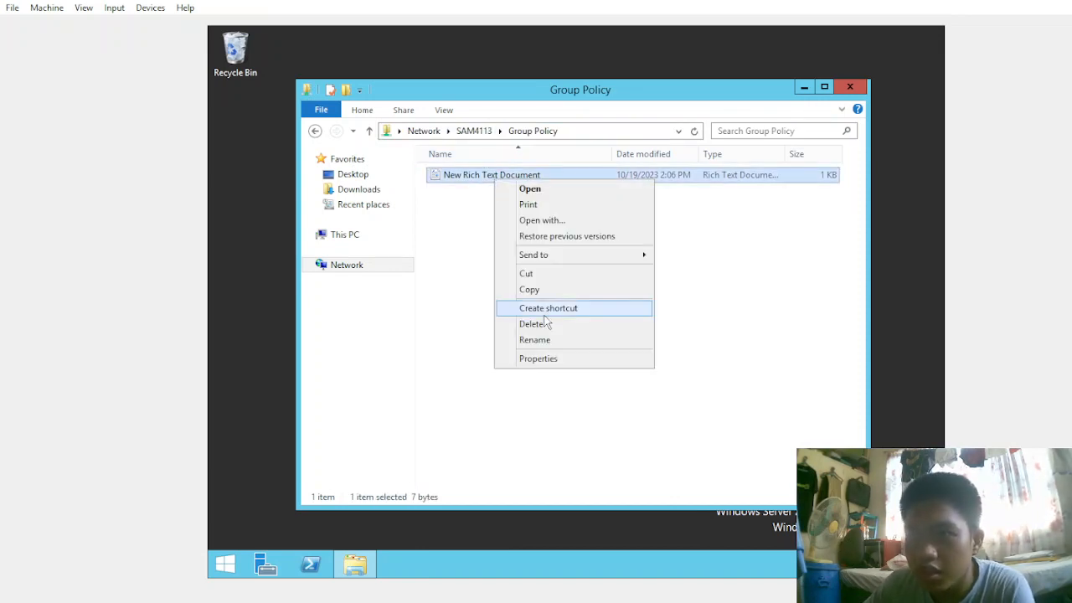
{"action": "left_click", "coordinate": [544, 319]}
{"action": "left_click", "coordinate": [679, 295]}
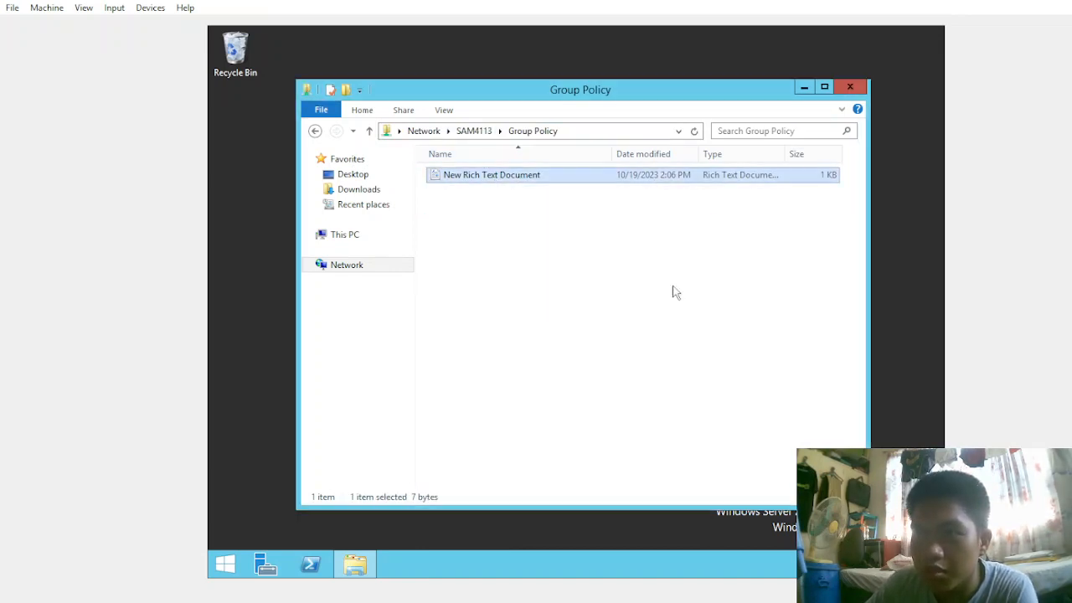
{"action": "right_click", "coordinate": [527, 183]}
{"action": "left_click", "coordinate": [567, 327]}
{"action": "left_click", "coordinate": [641, 307]}
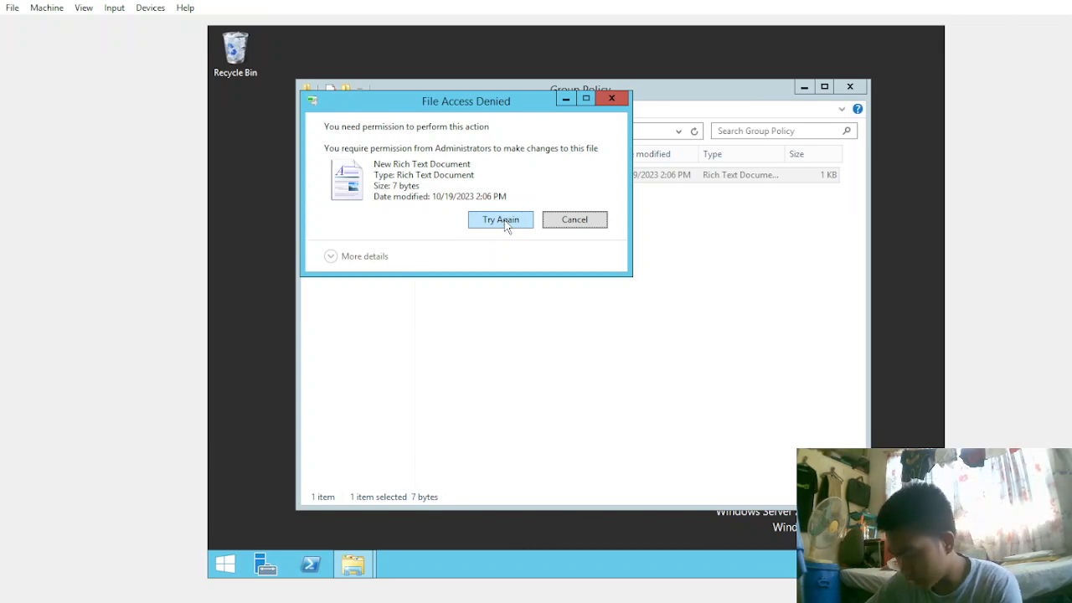
{"action": "left_click", "coordinate": [547, 224]}
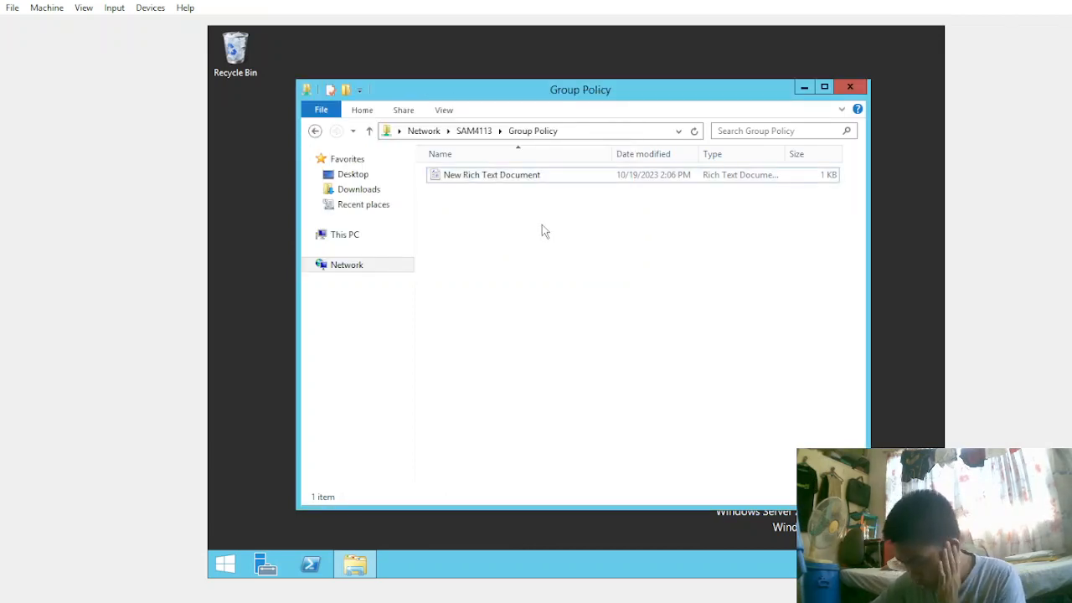
Return to Data (D:) and examine the advanced share permissions of the Projects folder
{"action": "left_click", "coordinate": [488, 133]}
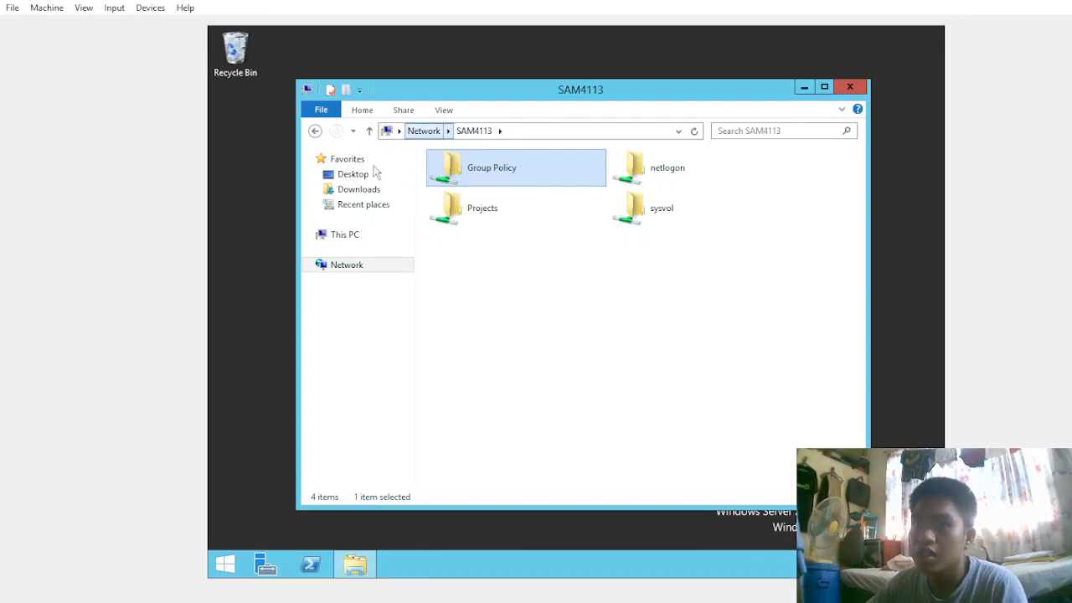
{"action": "left_click", "coordinate": [368, 236]}
{"action": "double_click", "coordinate": [641, 323]}
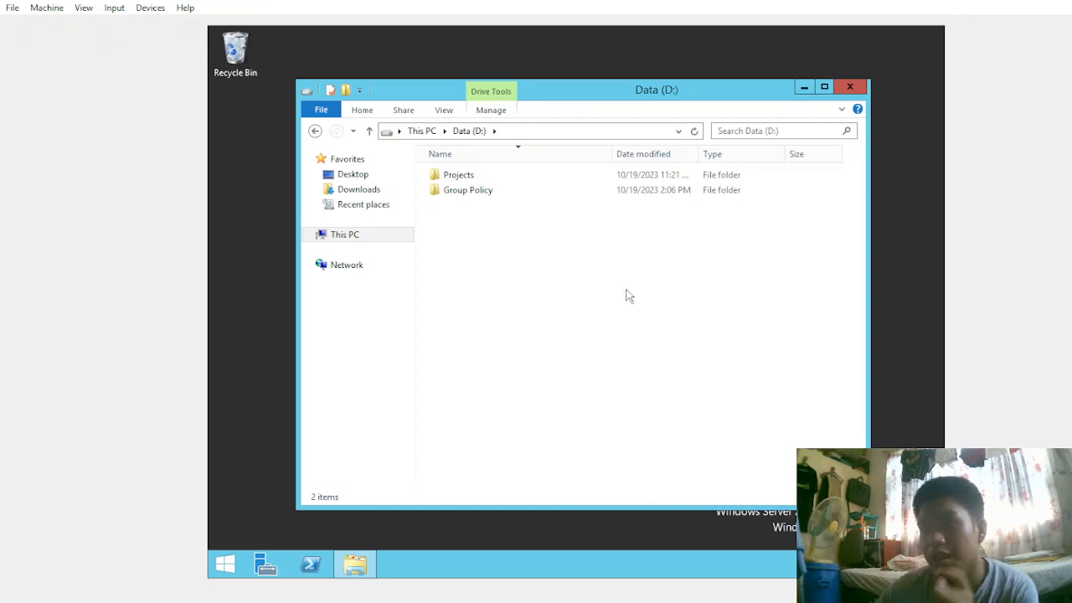
{"action": "right_click", "coordinate": [483, 176]}
{"action": "left_click", "coordinate": [525, 343]}
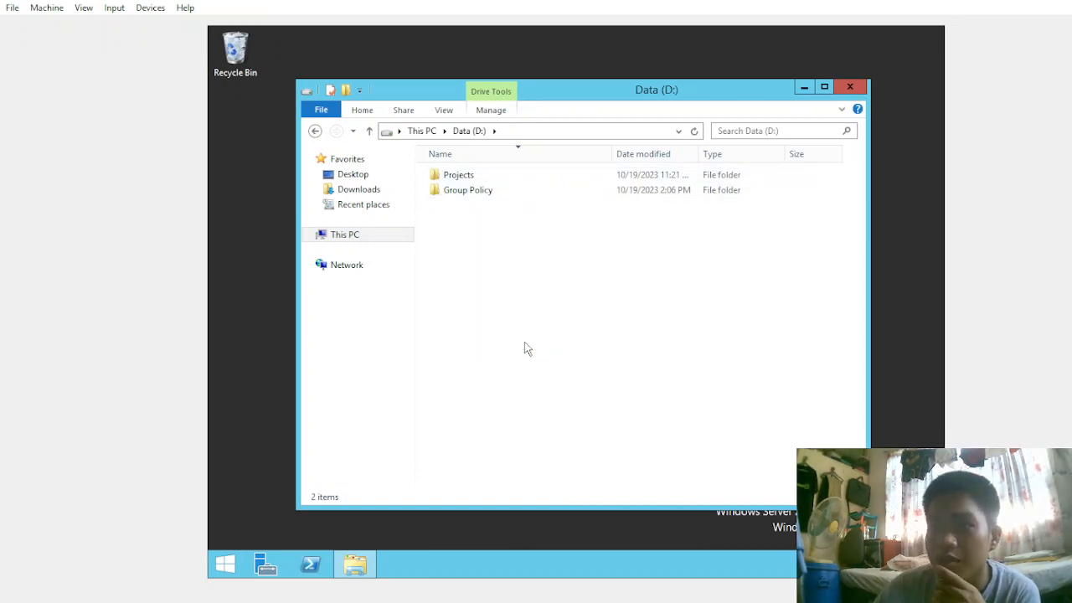
{"action": "left_click", "coordinate": [556, 155]}
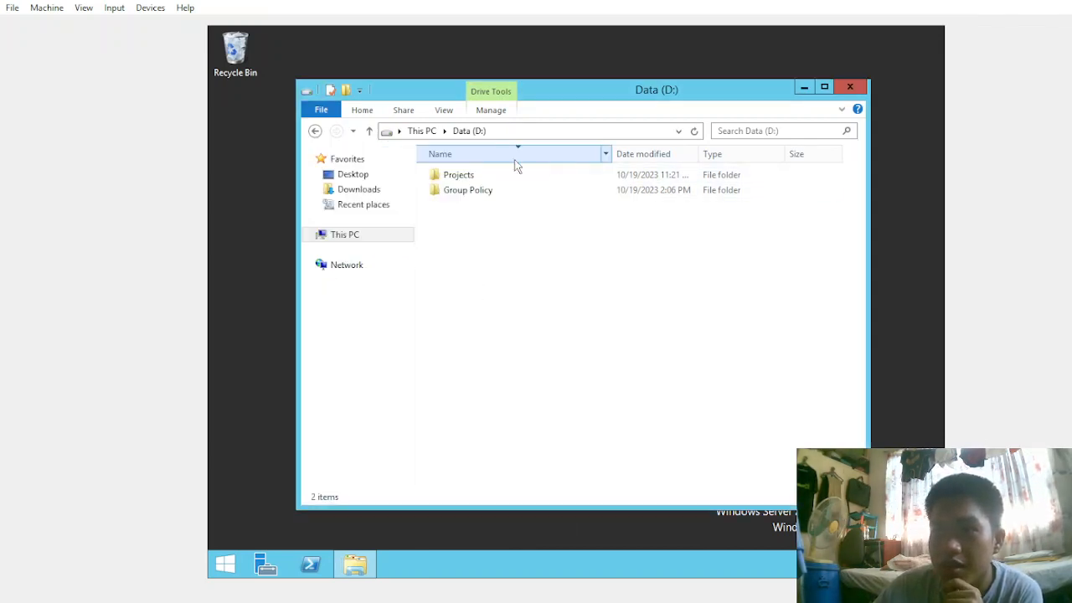
{"action": "right_click", "coordinate": [495, 172]}
{"action": "left_click", "coordinate": [534, 383]}
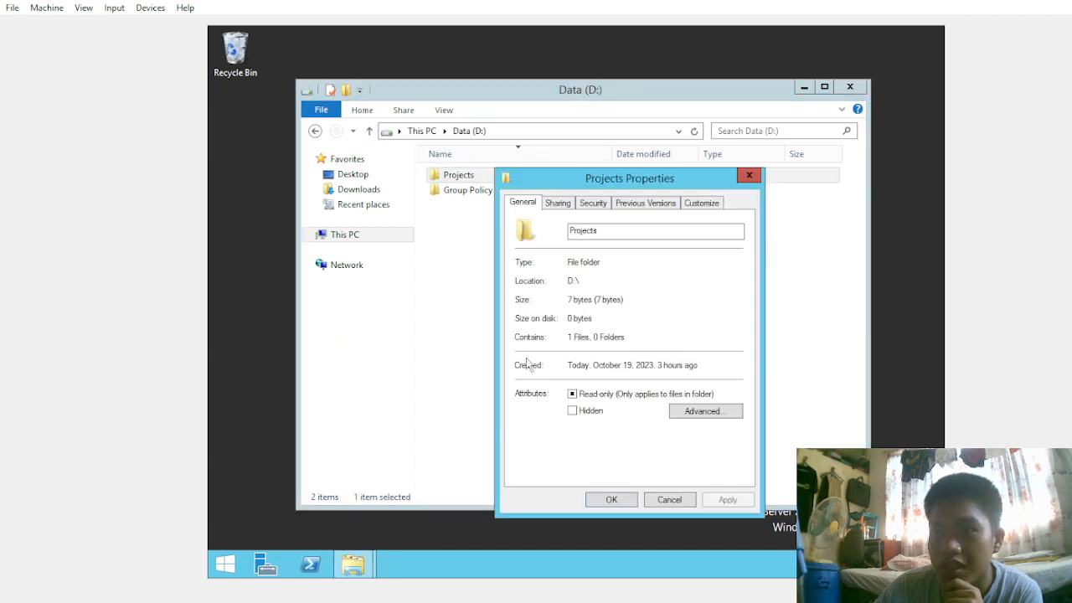
{"action": "left_click", "coordinate": [559, 206]}
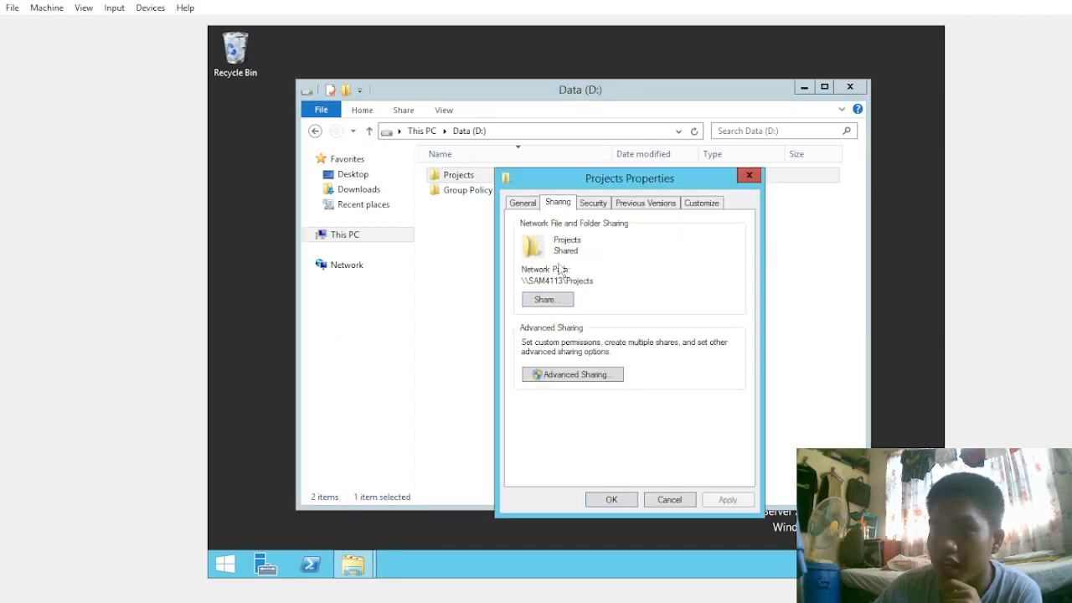
{"action": "left_click", "coordinate": [560, 374]}
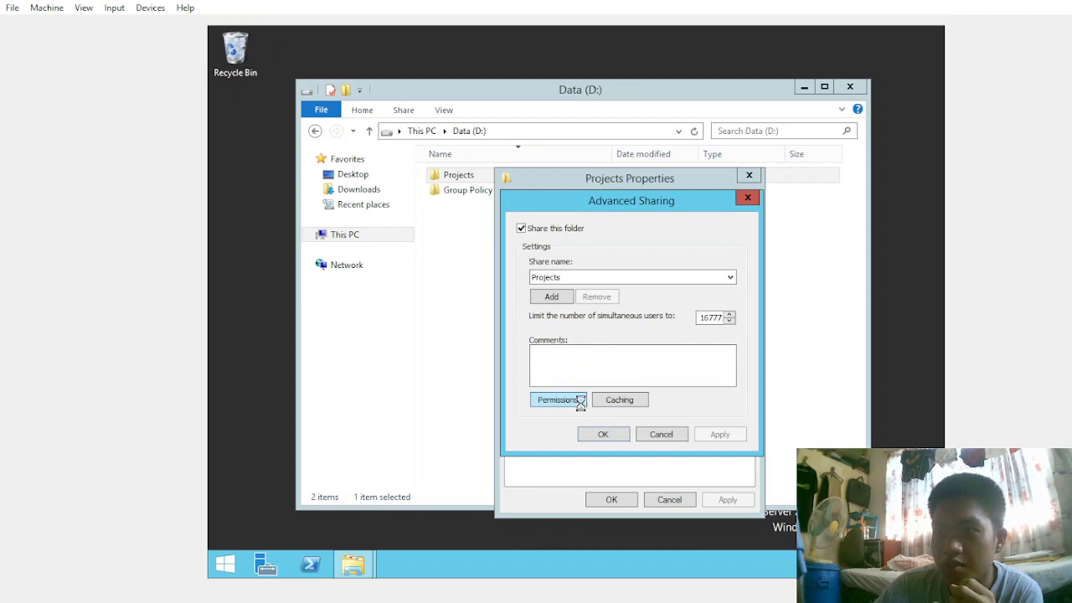
{"action": "left_click", "coordinate": [584, 408]}
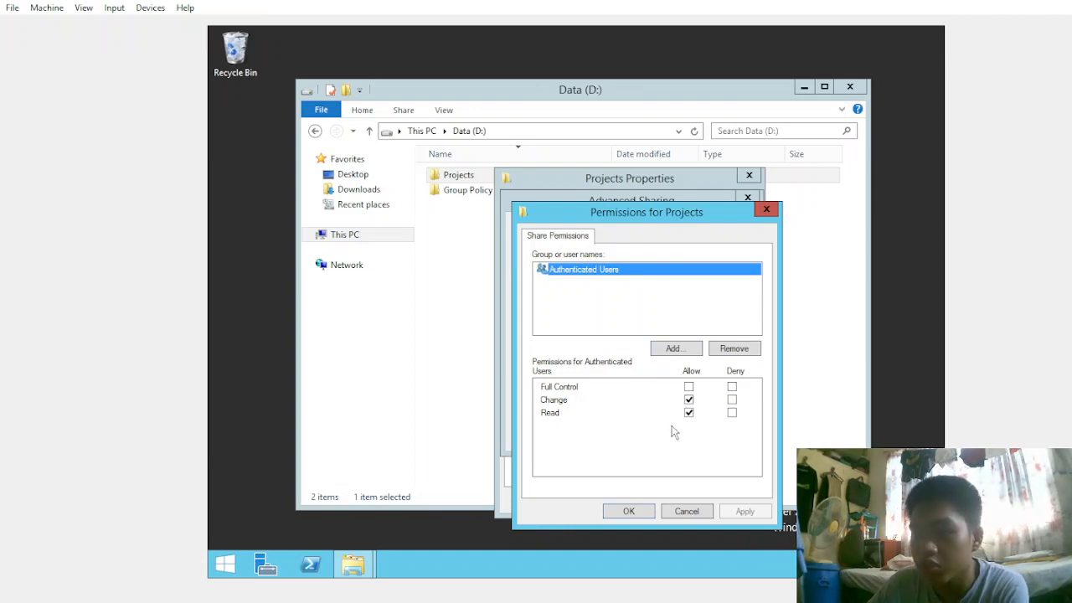
Leave the share permissions, copy the Projects folder's network path \\SAM4113\Projects and close the folder's properties
{"action": "left_click", "coordinate": [628, 512]}
{"action": "left_click", "coordinate": [618, 439]}
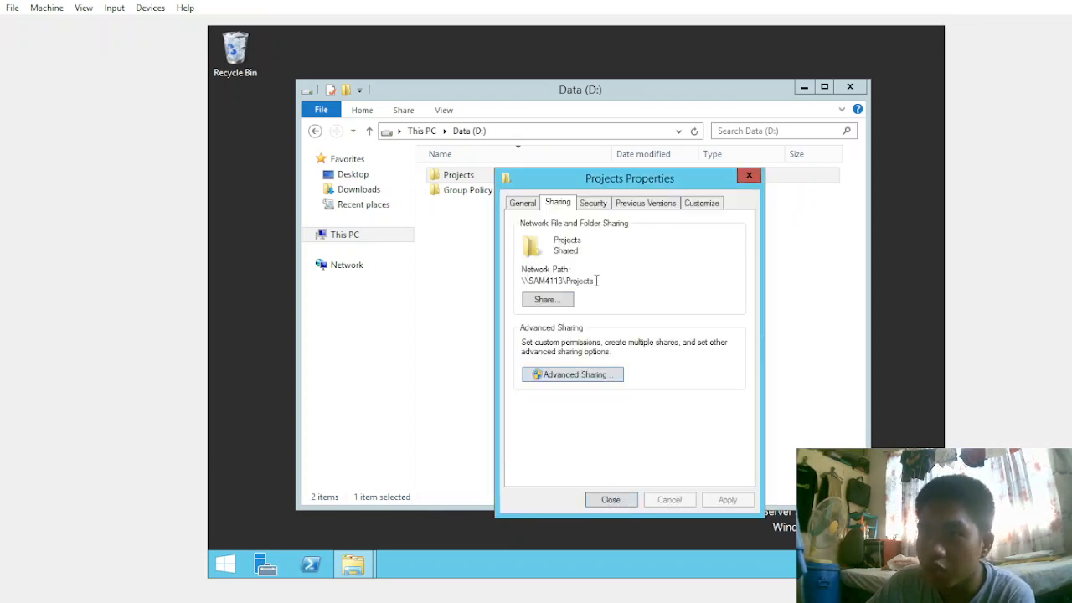
{"action": "left_click_drag", "start_coordinate": [596, 281], "coordinate": [517, 289]}
{"action": "key", "text": "ctrl+c"}
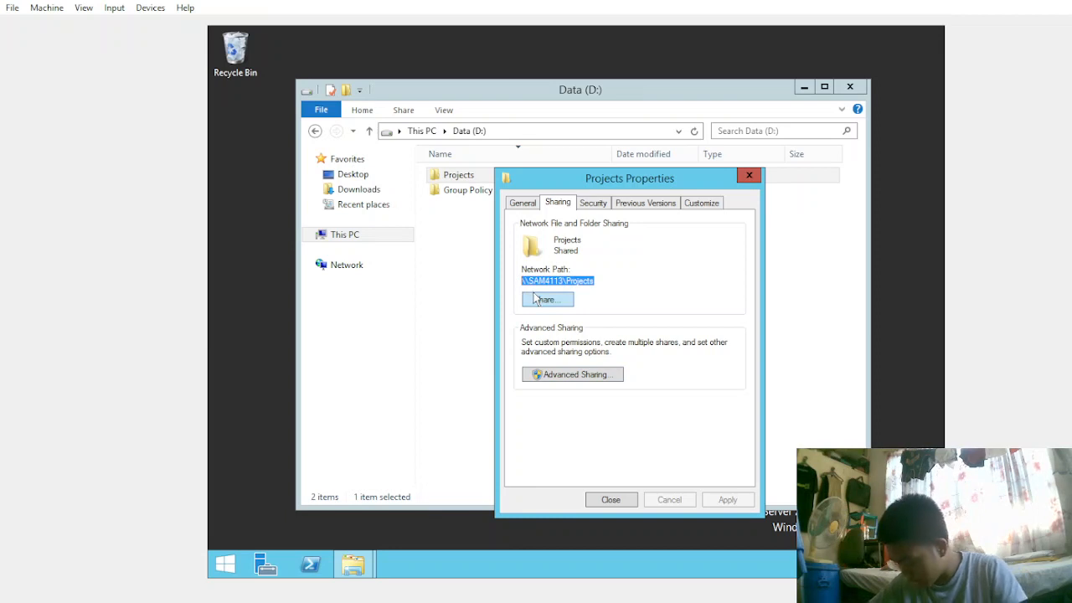
{"action": "left_click", "coordinate": [609, 500]}
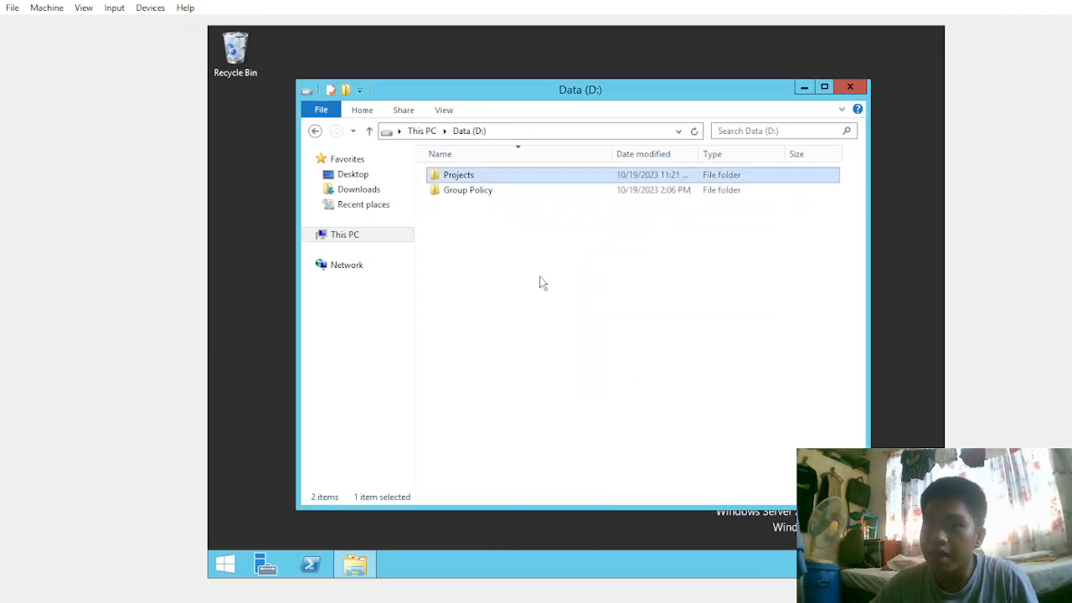
Go from Data (D:) to the copied network path \\SAM4113\Projects
{"action": "left_click", "coordinate": [509, 131]}
{"action": "key", "text": "ctrl+v"}
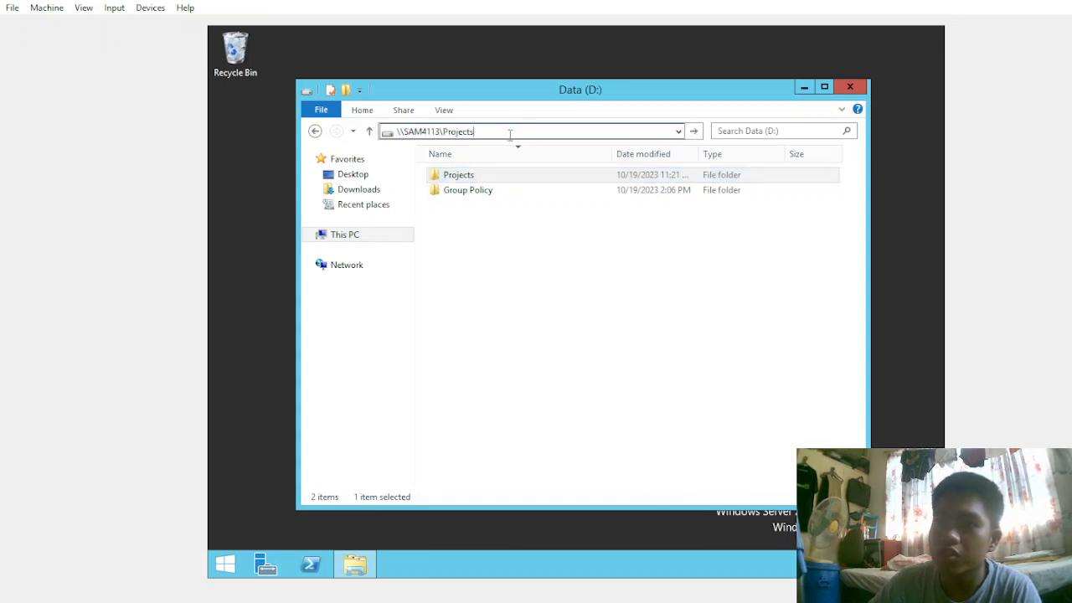
{"action": "key", "text": "Return"}
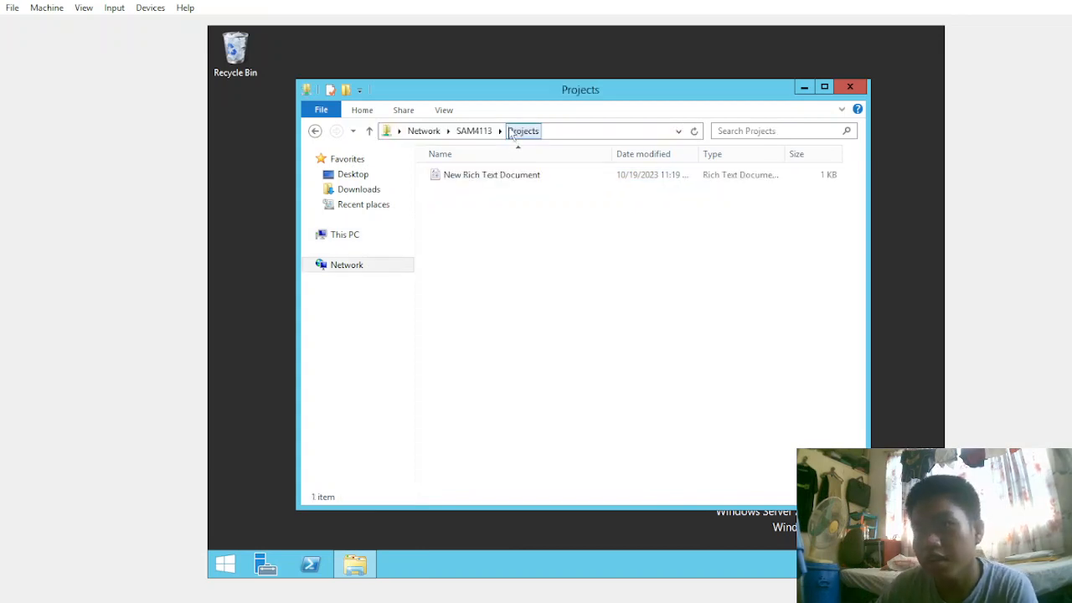
Create a new folder with the default name in the Projects network share to test the Change permission
{"action": "right_click", "coordinate": [522, 248]}
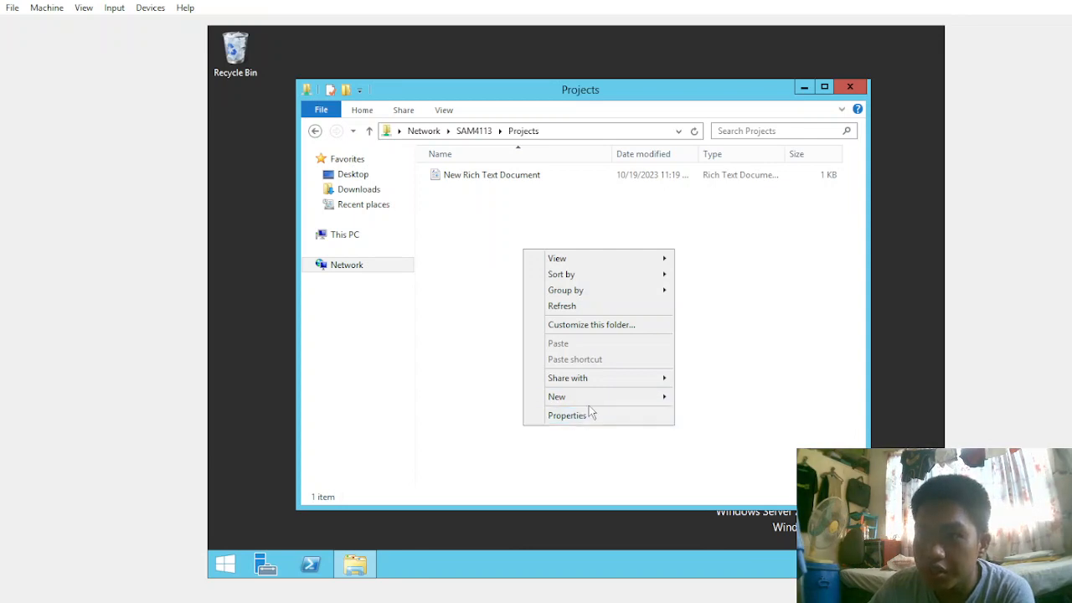
{"action": "mouse_move", "coordinate": [595, 399]}
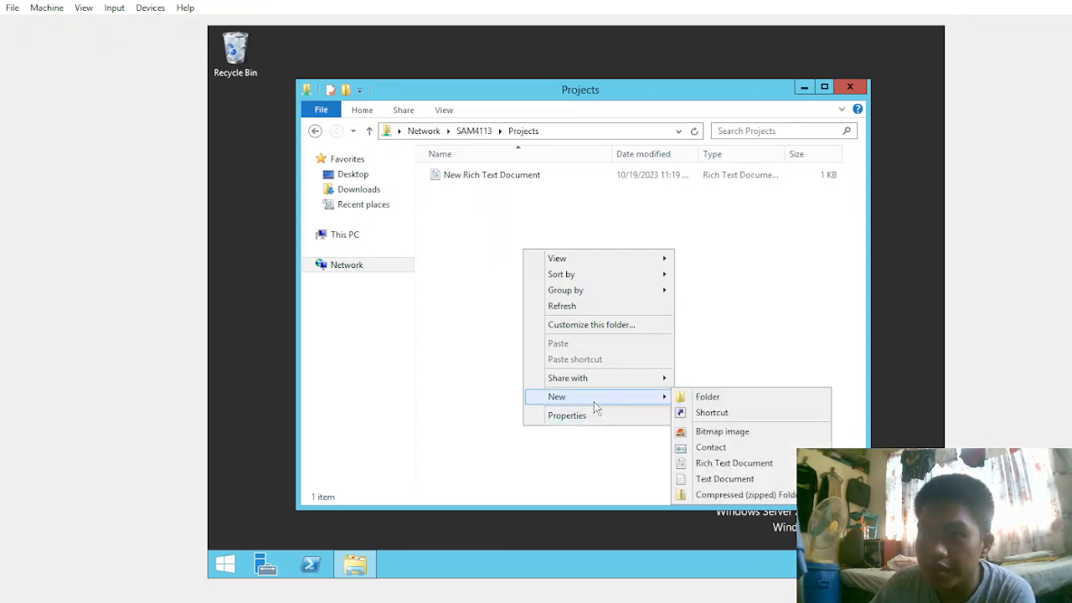
{"action": "left_click", "coordinate": [718, 399]}
{"action": "left_click", "coordinate": [711, 398]}
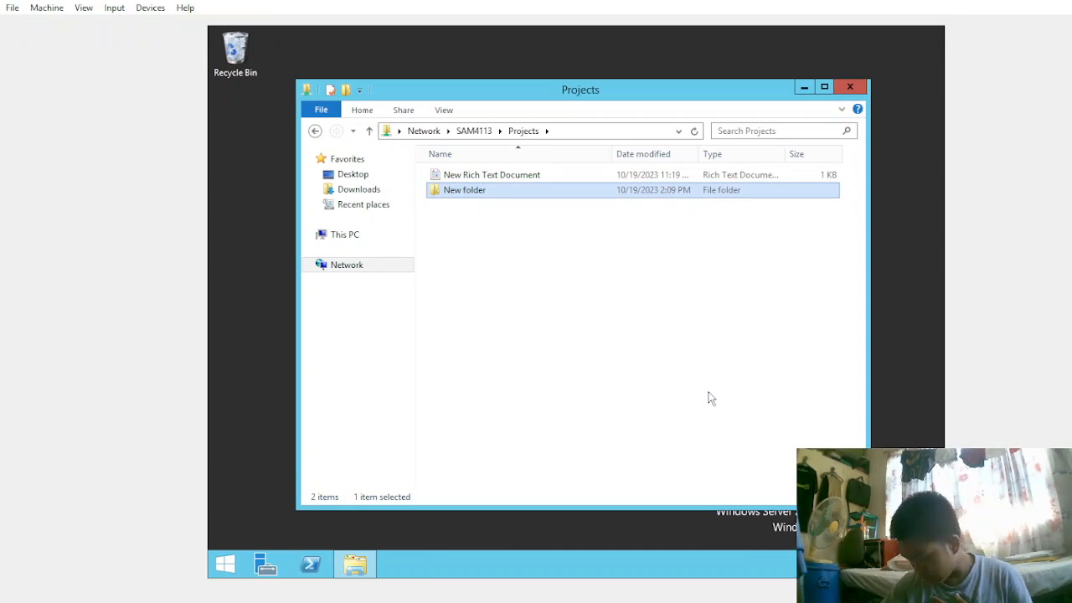
Permanently delete the new folder from the Projects network share and close the File Explorer window
{"action": "key", "text": "Delete"}
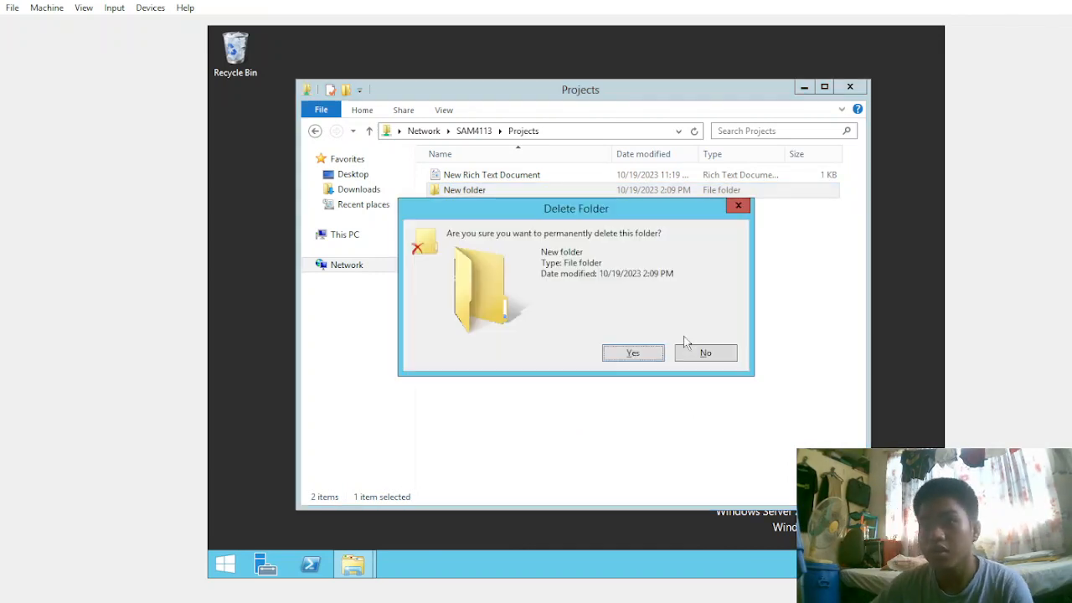
{"action": "left_click", "coordinate": [634, 353]}
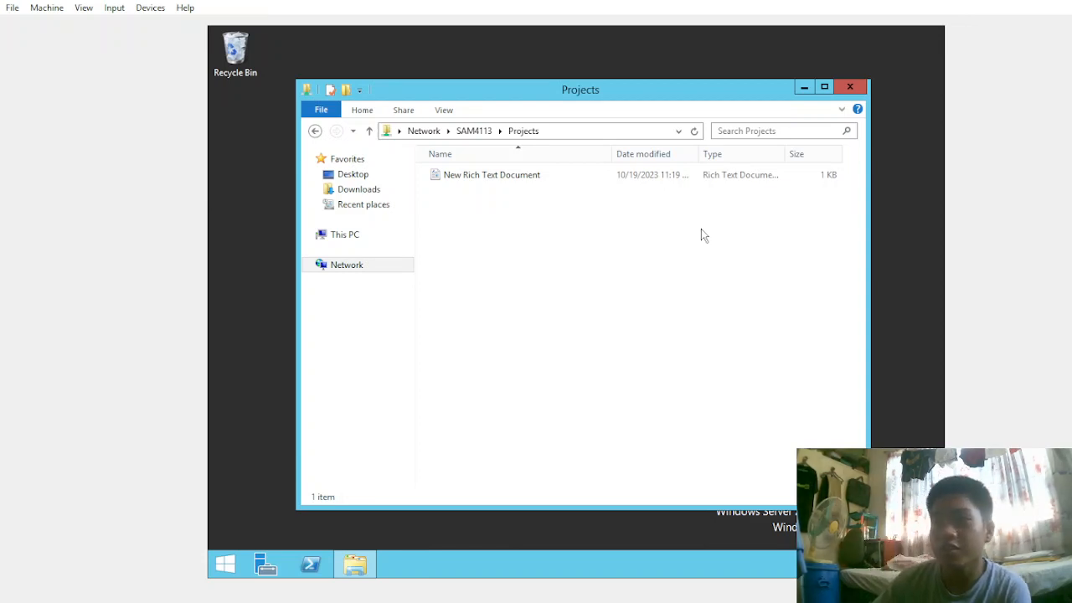
{"action": "left_click", "coordinate": [848, 89]}
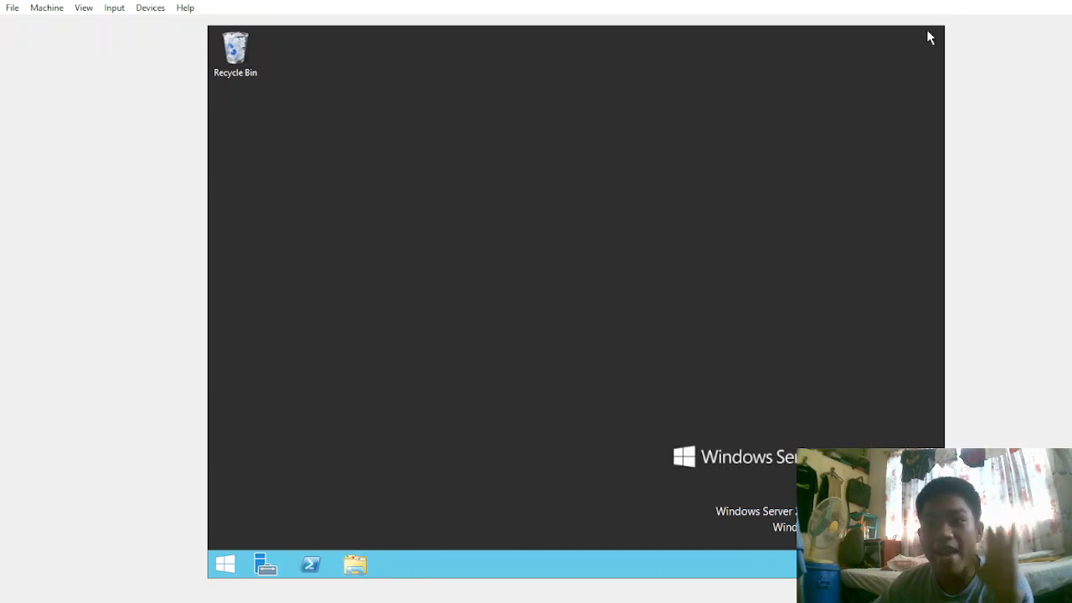